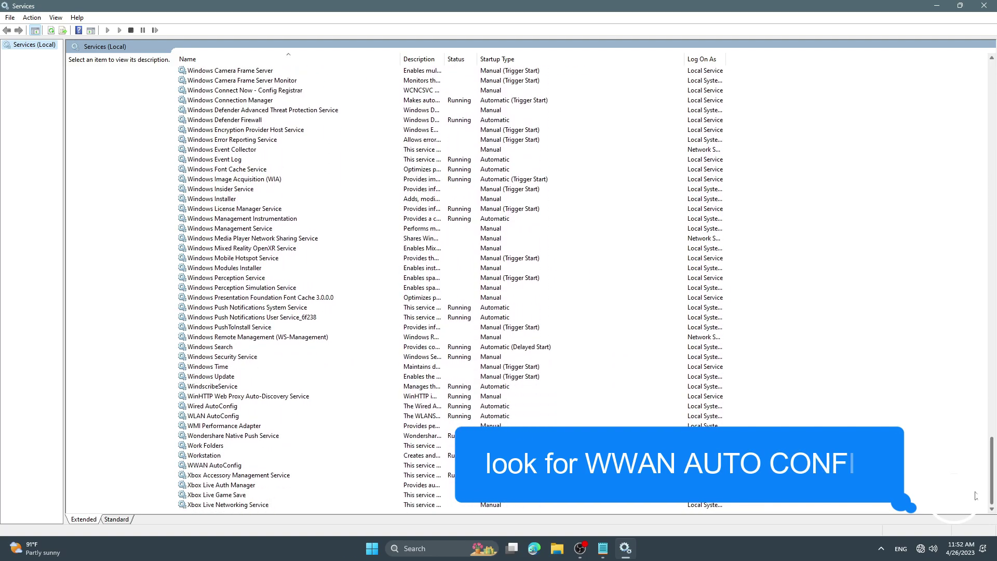
Open the properties of the WWAN AutoConfig service, start it, and restart it by stopping and starting it again
left_click(213, 466)
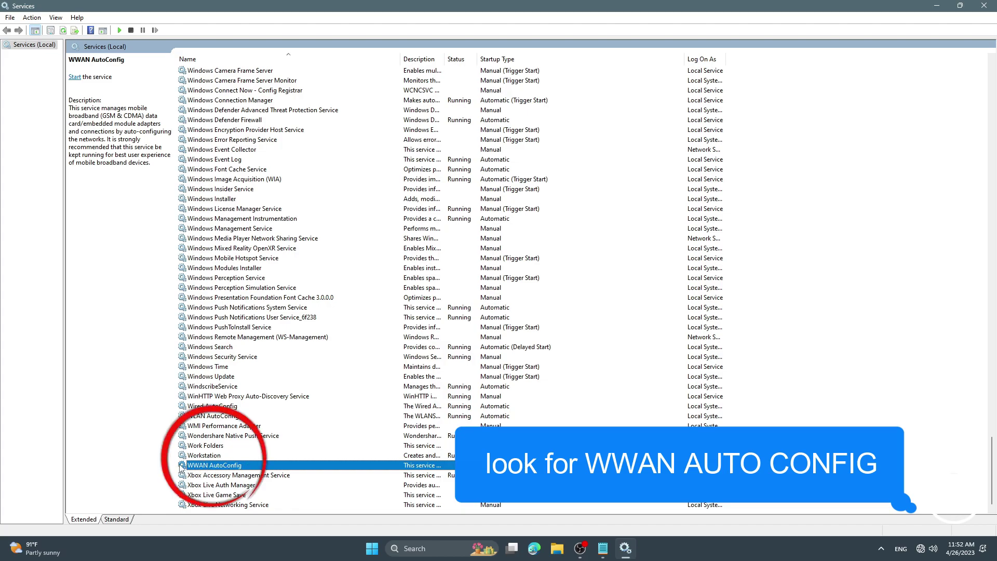
right_click(212, 466)
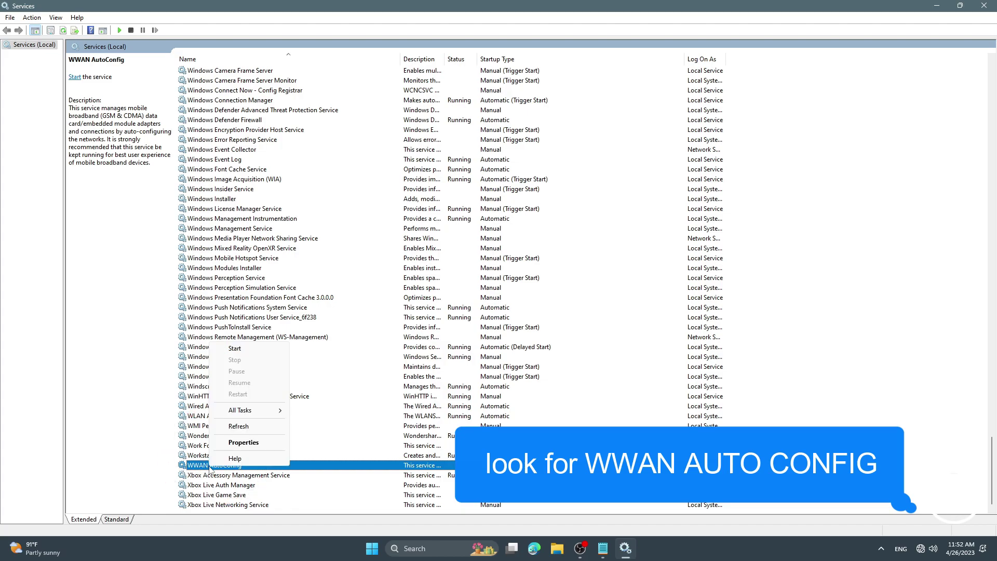
left_click(250, 445)
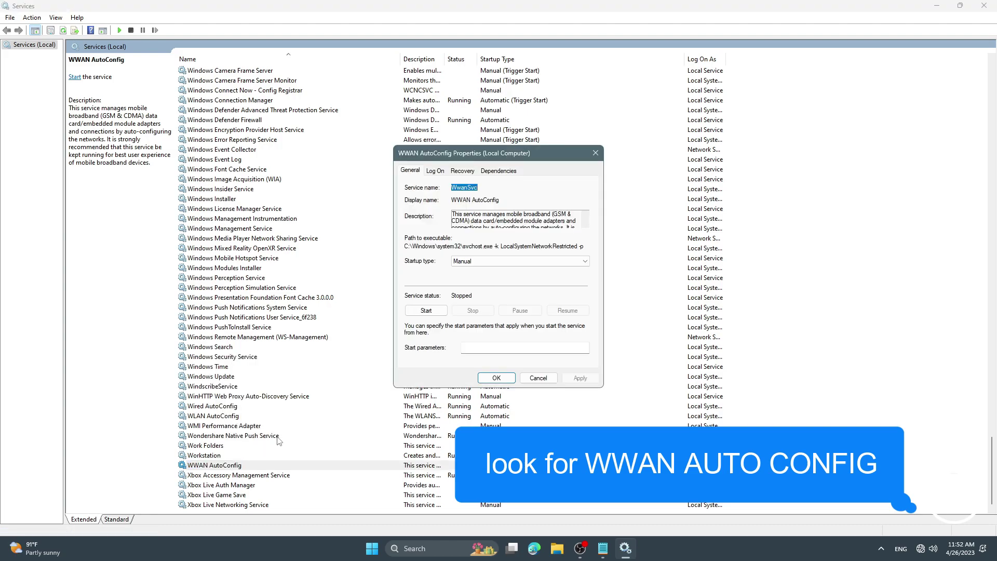
left_click(430, 315)
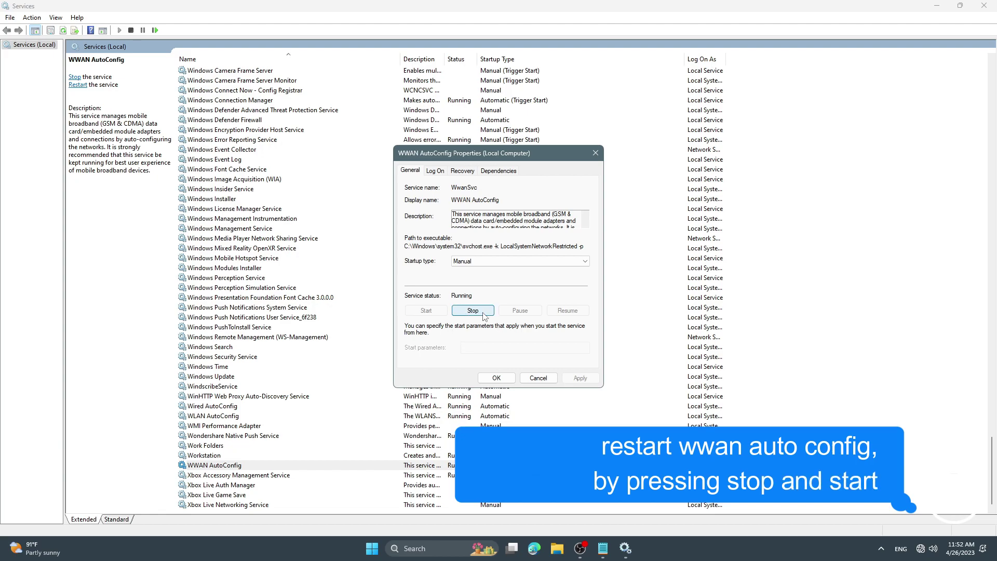
left_click(484, 315)
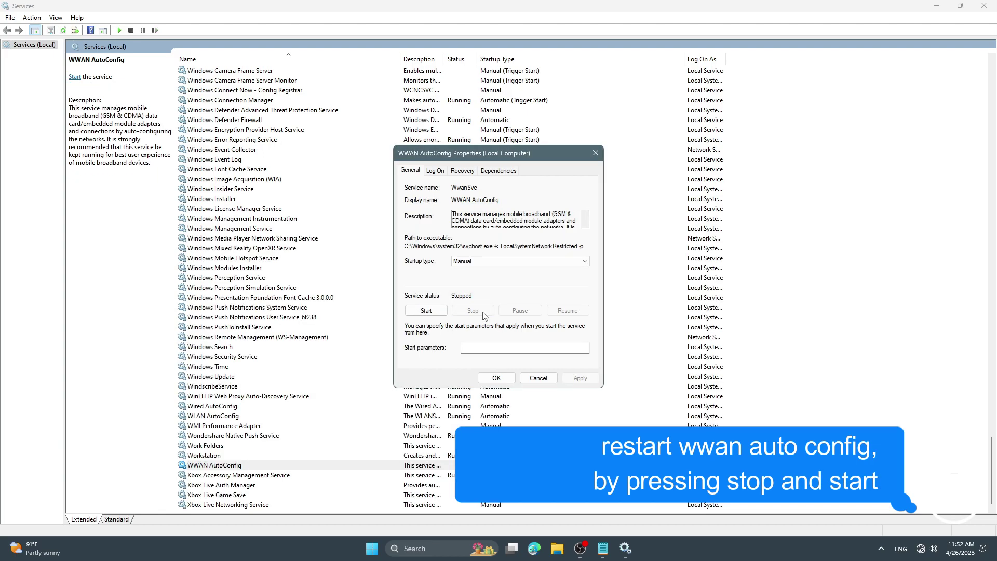
left_click(426, 311)
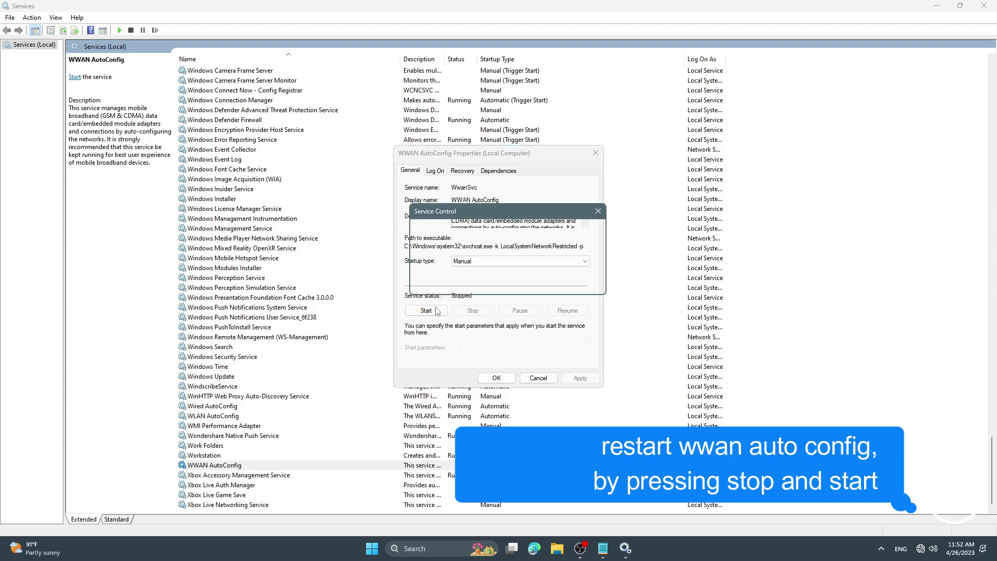
Set the WWAN AutoConfig service's startup type to Automatic, apply the change and close its properties
left_click(491, 261)
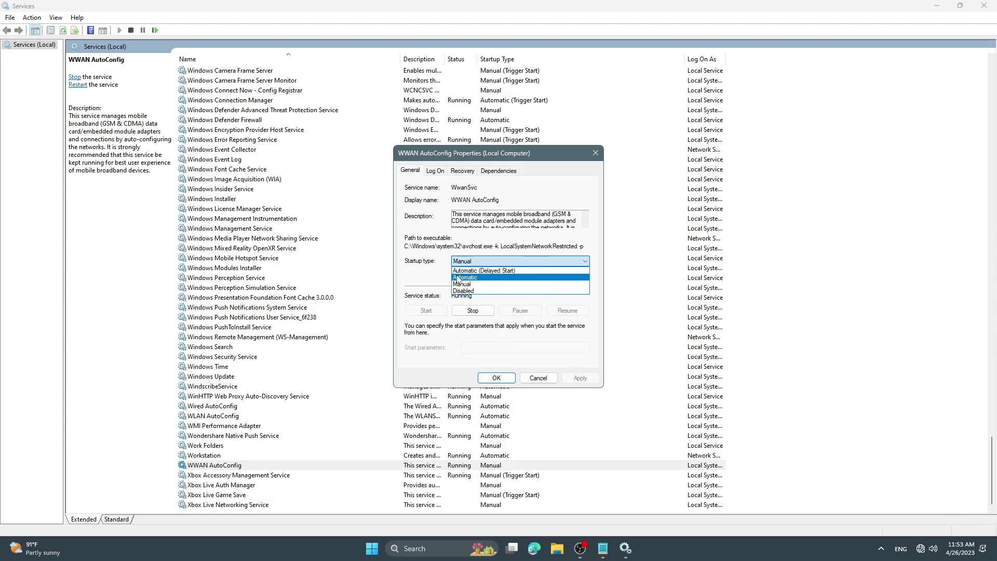
left_click(496, 278)
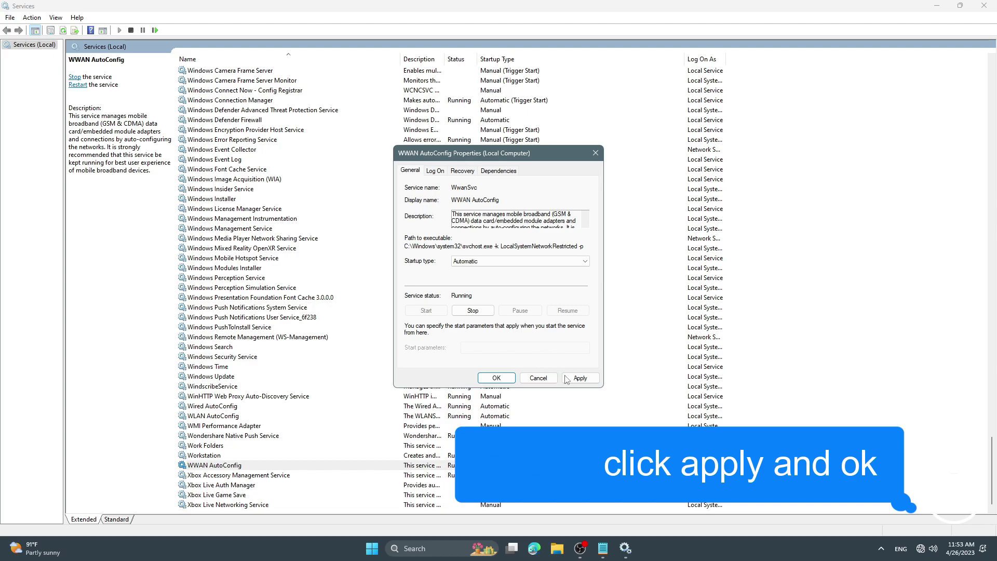
left_click(579, 378)
left_click(494, 377)
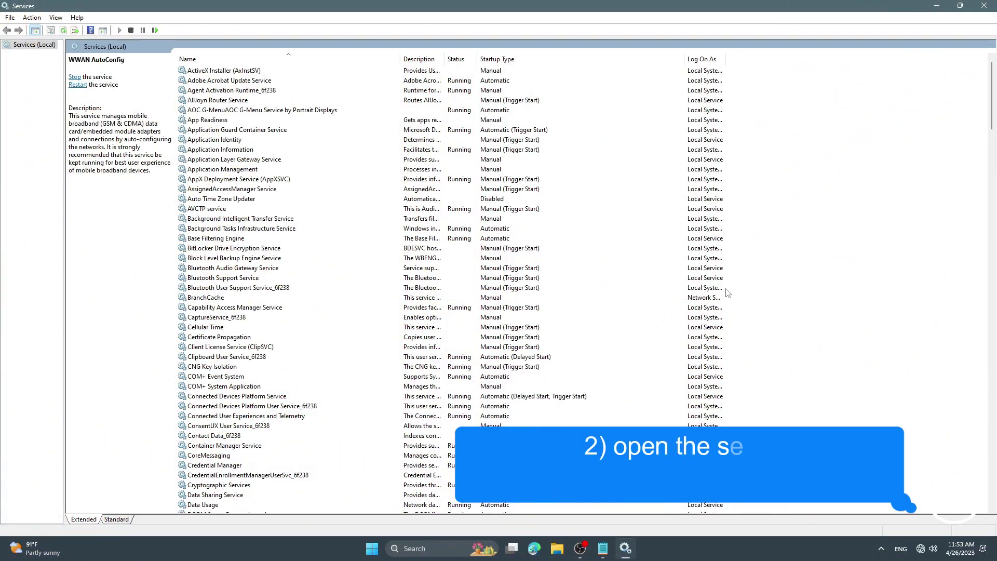
Find the WLAN AutoConfig service, open its properties and restart it by stopping and starting it
scroll(416, 307, "down", 6)
scroll(416, 306, "down", 13)
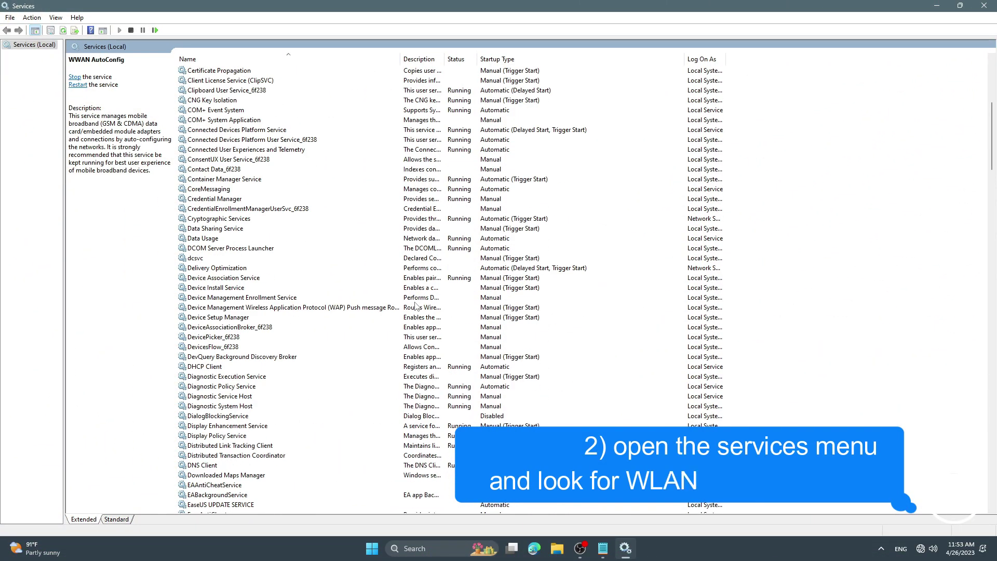
scroll(415, 306, "down", 20)
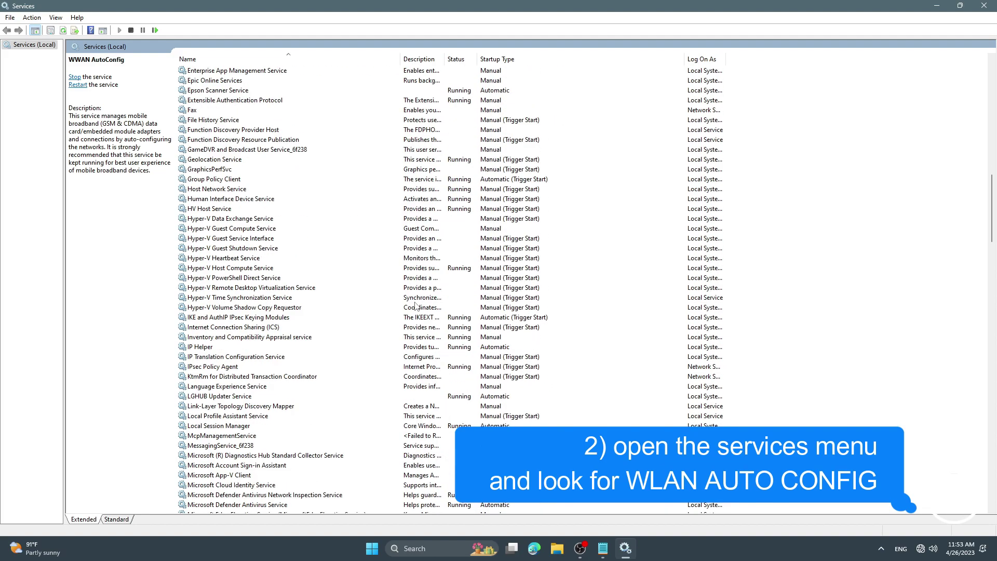
left_click(226, 415)
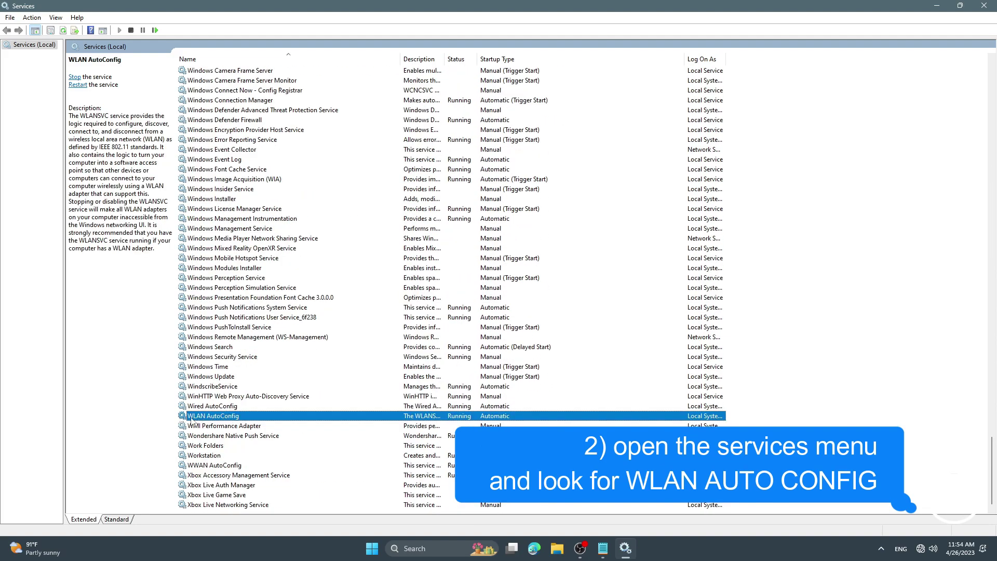
double_click(215, 418)
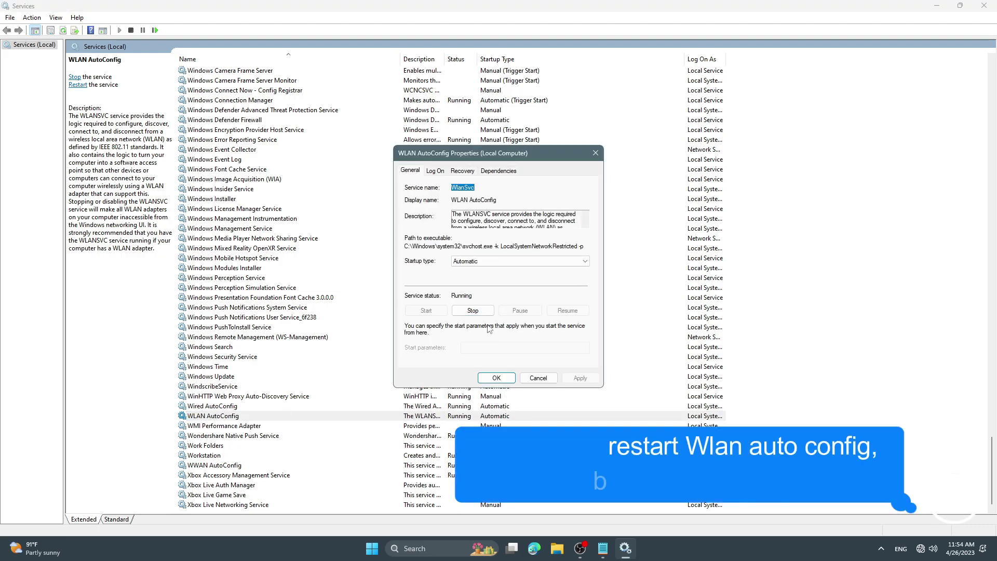
left_click(469, 311)
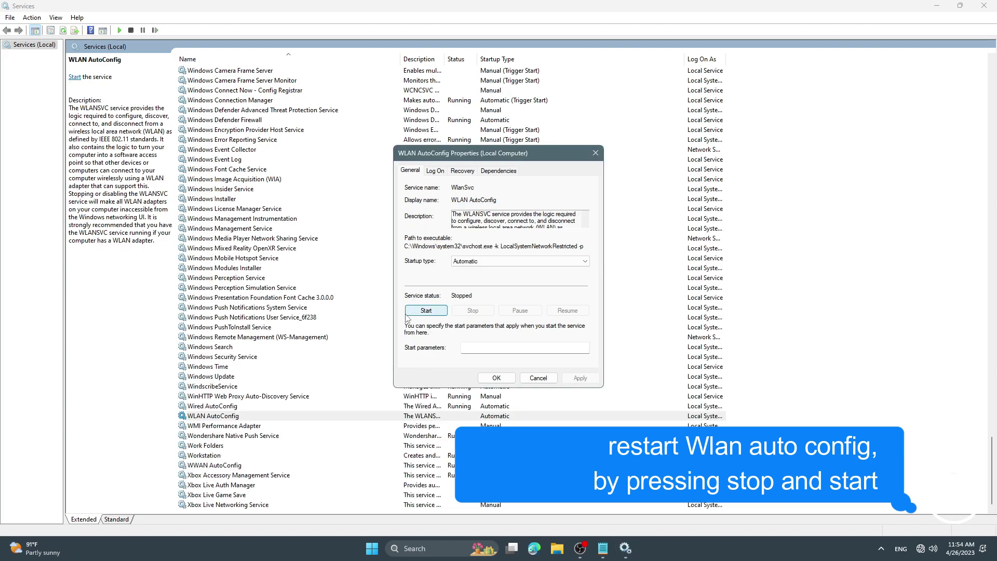
left_click(427, 312)
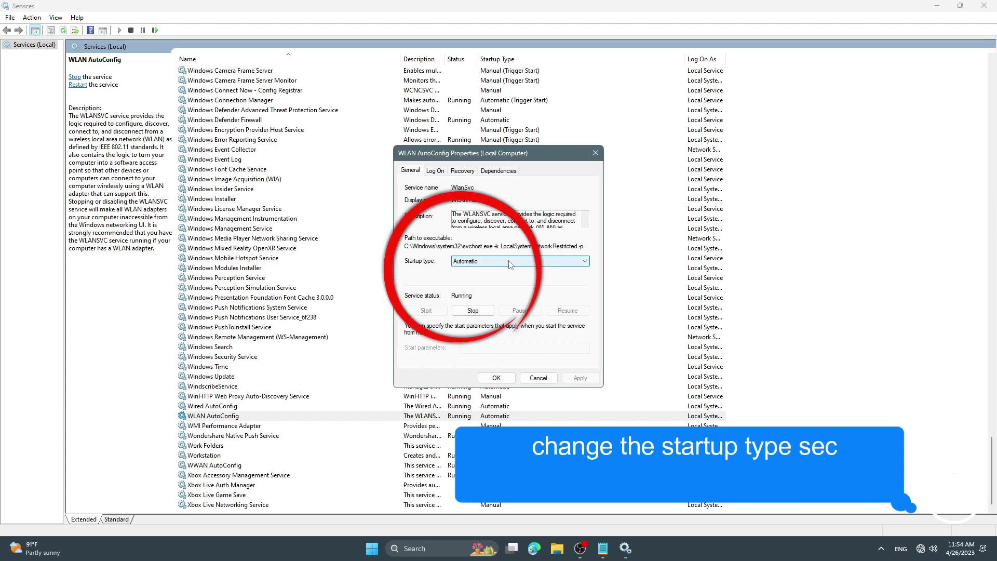
Set the WLAN AutoConfig service's startup type to Automatic, apply the setting and close its properties
left_click(509, 265)
left_click(467, 273)
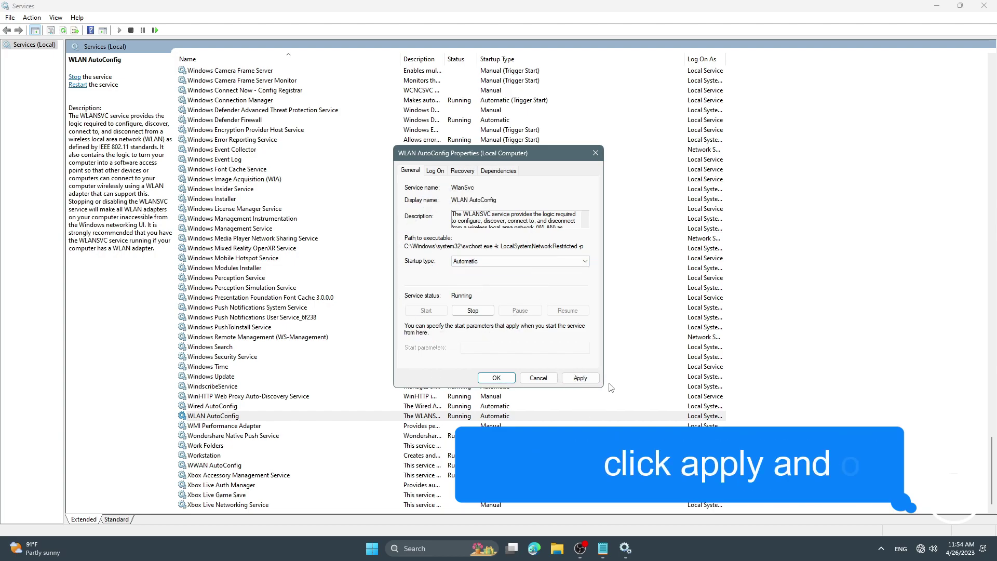
left_click(587, 378)
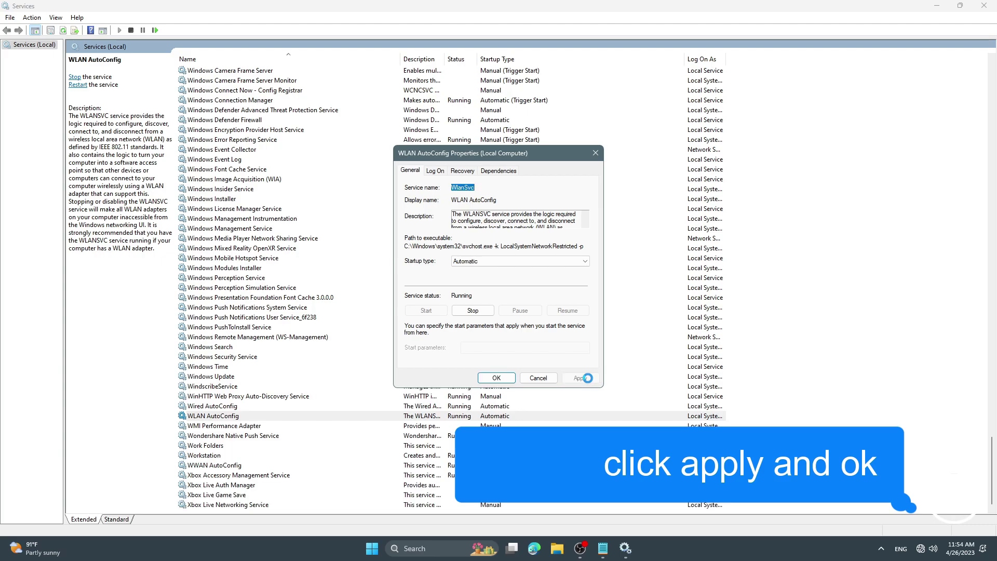
left_click(494, 380)
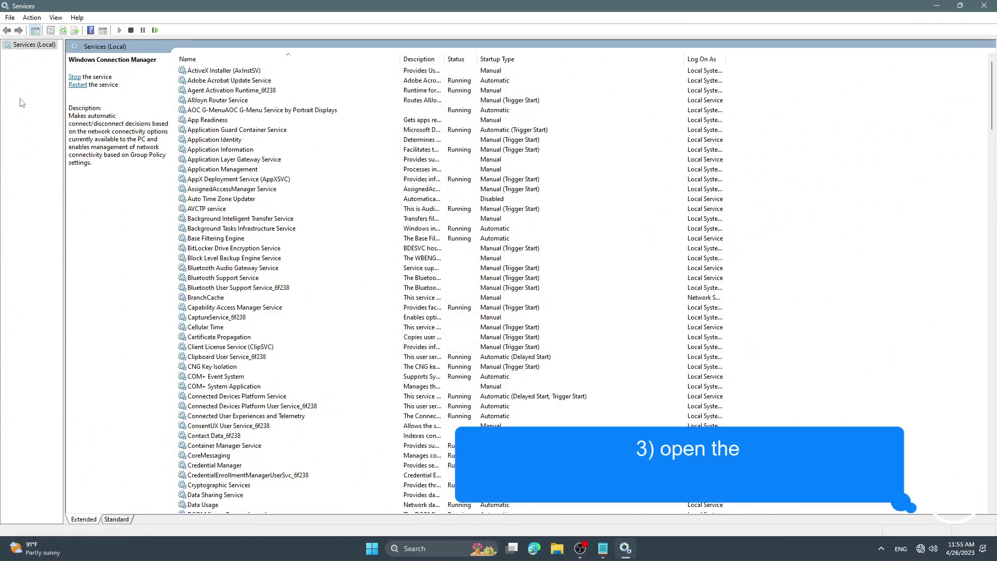
Find the Windows Connection Manager service, open its properties and restart it by stopping and starting it
scroll(393, 275, "down", 17)
left_click_drag(993, 181, 973, 431)
scroll(464, 383, "down", 2)
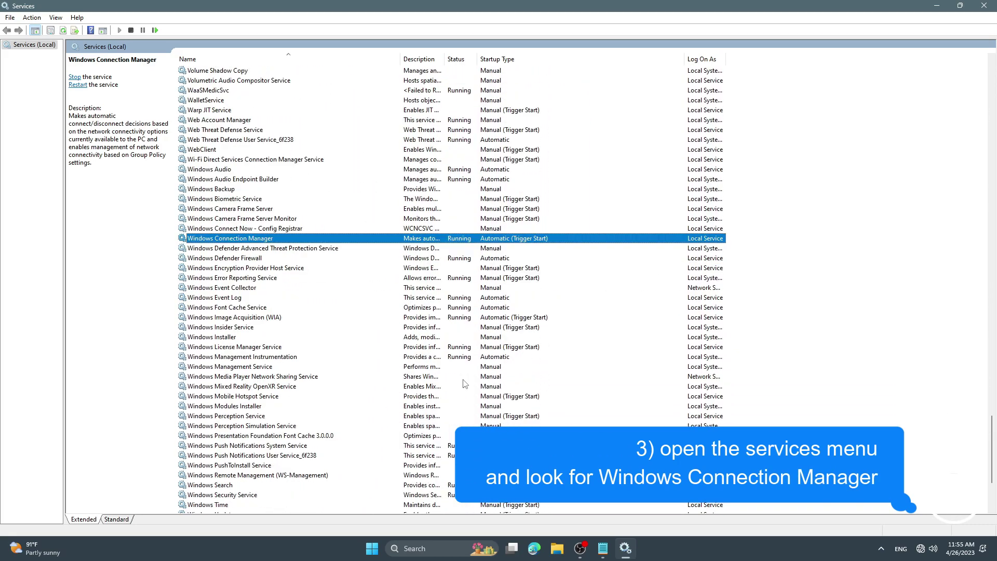
right_click(244, 240)
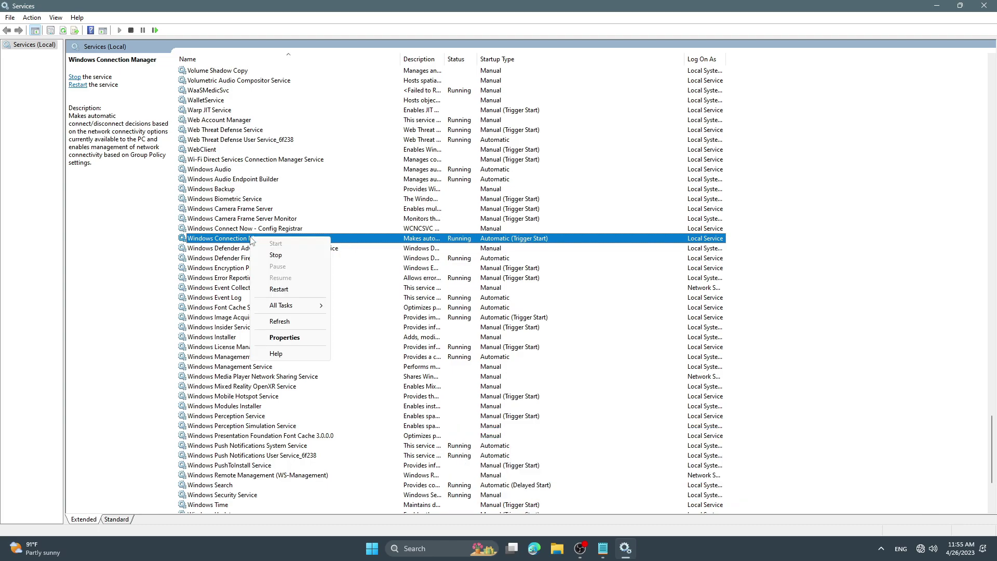
left_click(270, 333)
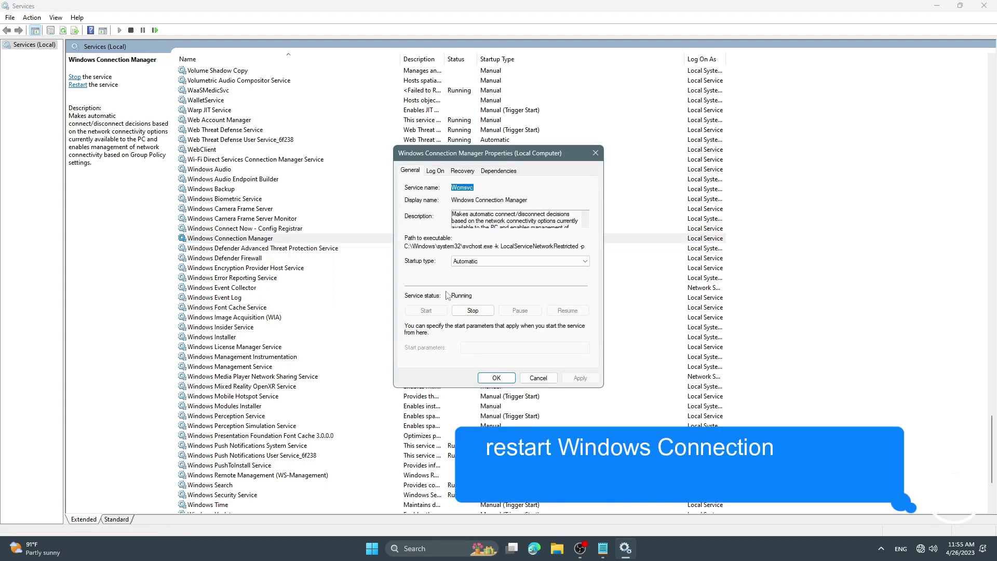
left_click(475, 311)
left_click(529, 335)
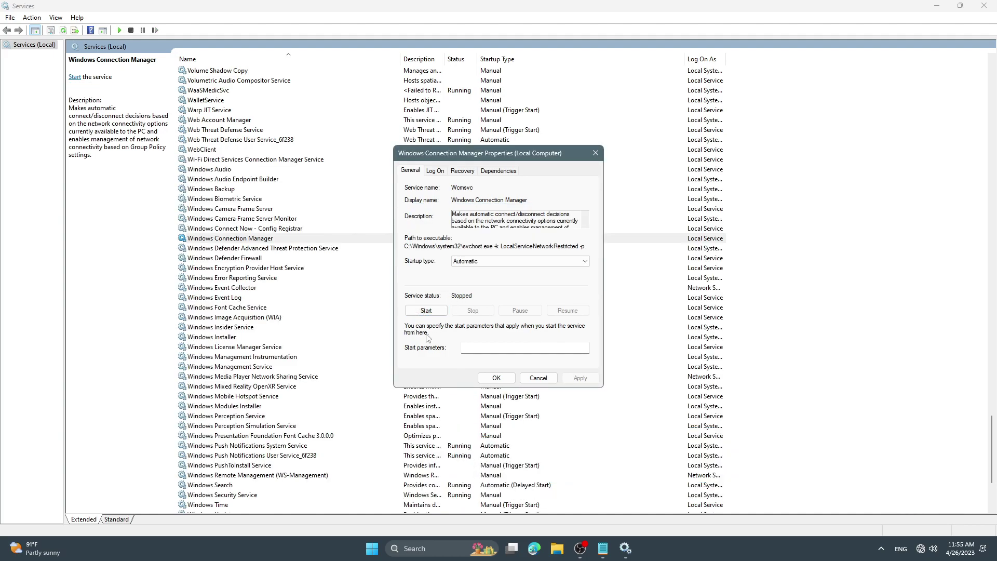
left_click(426, 313)
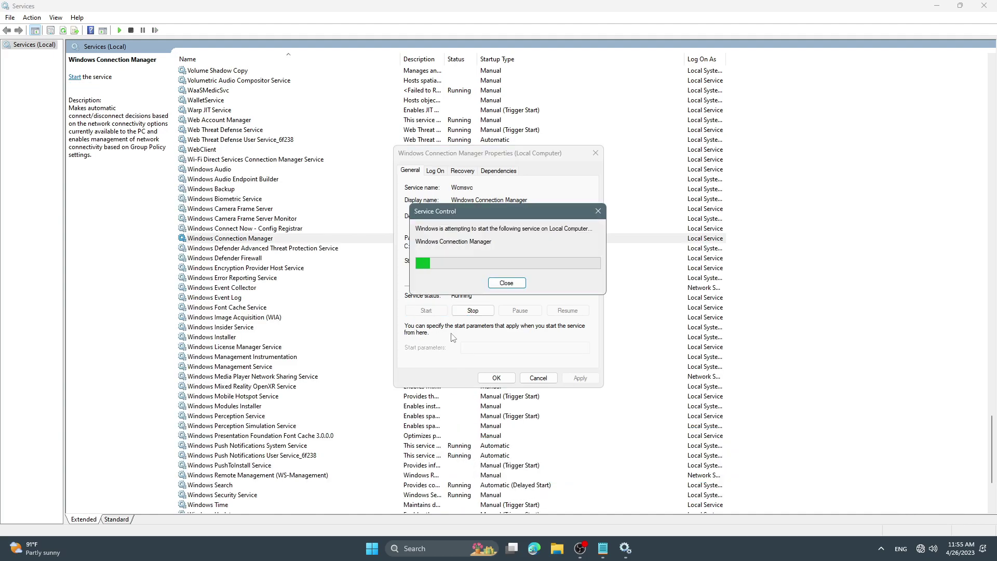
Set the Windows Connection Manager service's startup type to Automatic, apply the setting and close its properties
left_click(488, 261)
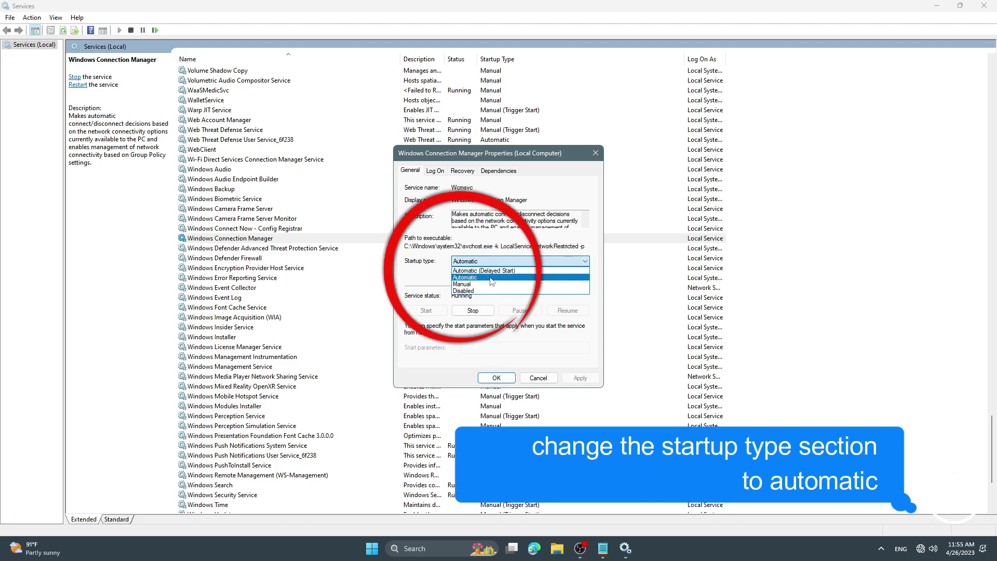
left_click(491, 277)
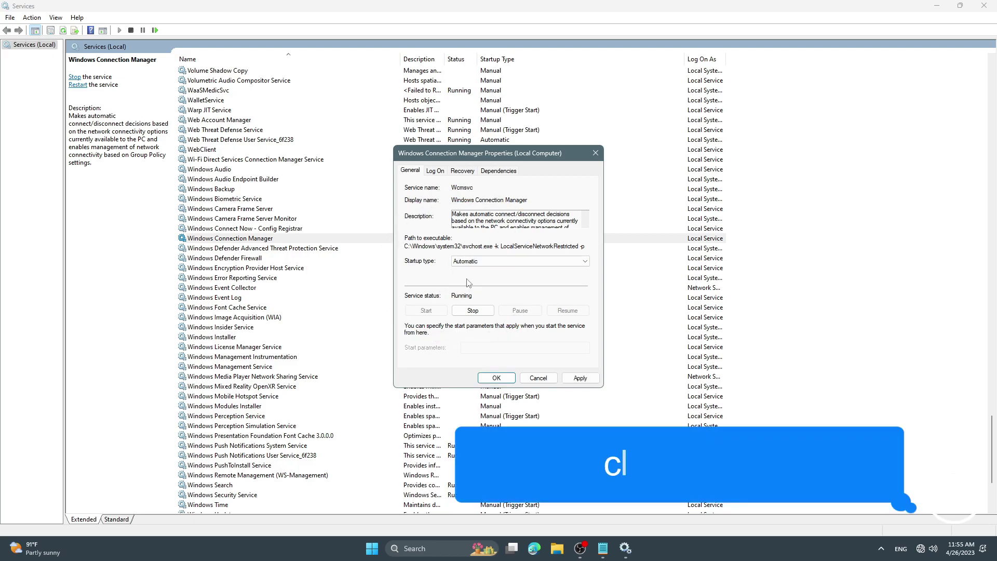
left_click(581, 378)
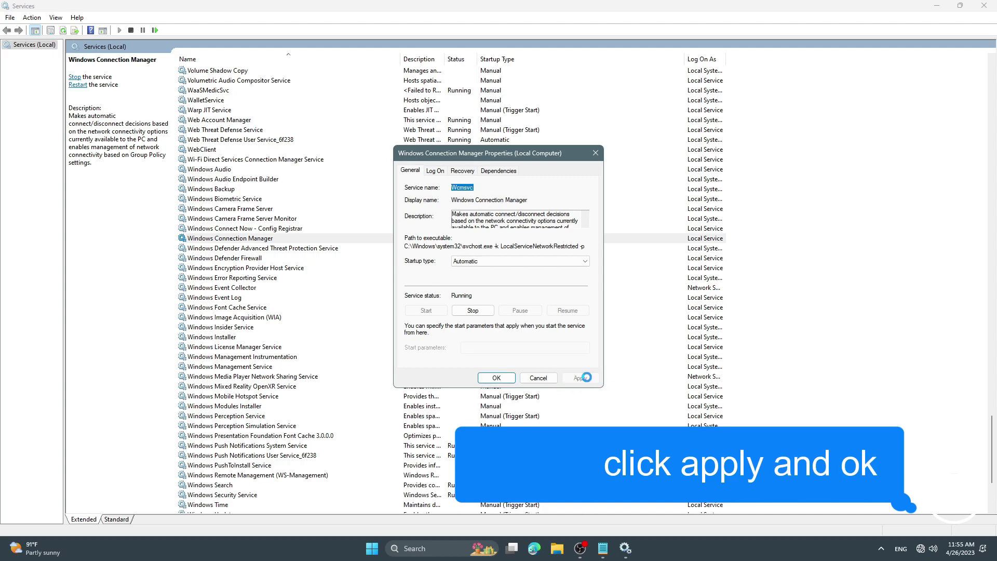
left_click(496, 377)
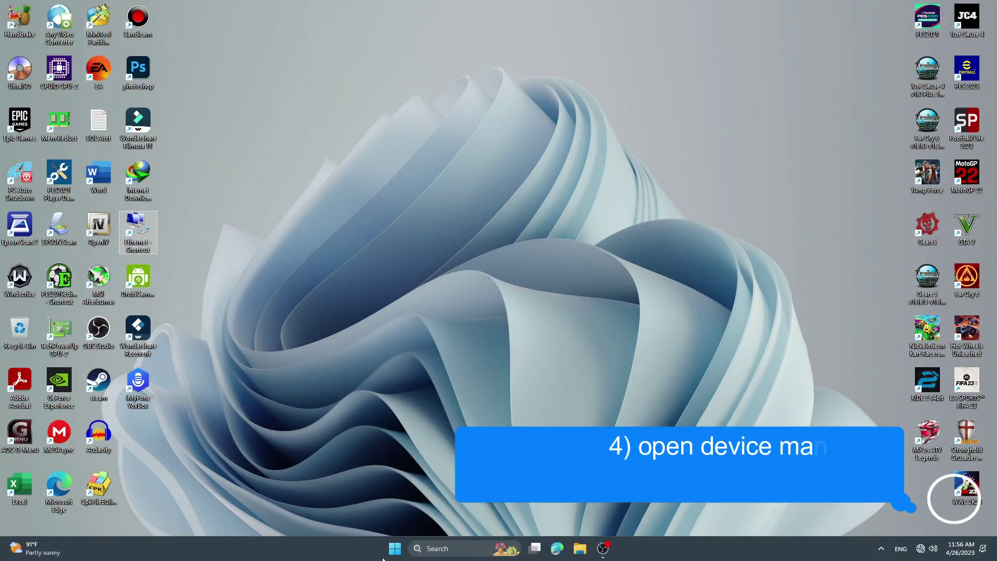
Switch to Device Manager, maximize its window and expand the Network adapters category
right_click(394, 552)
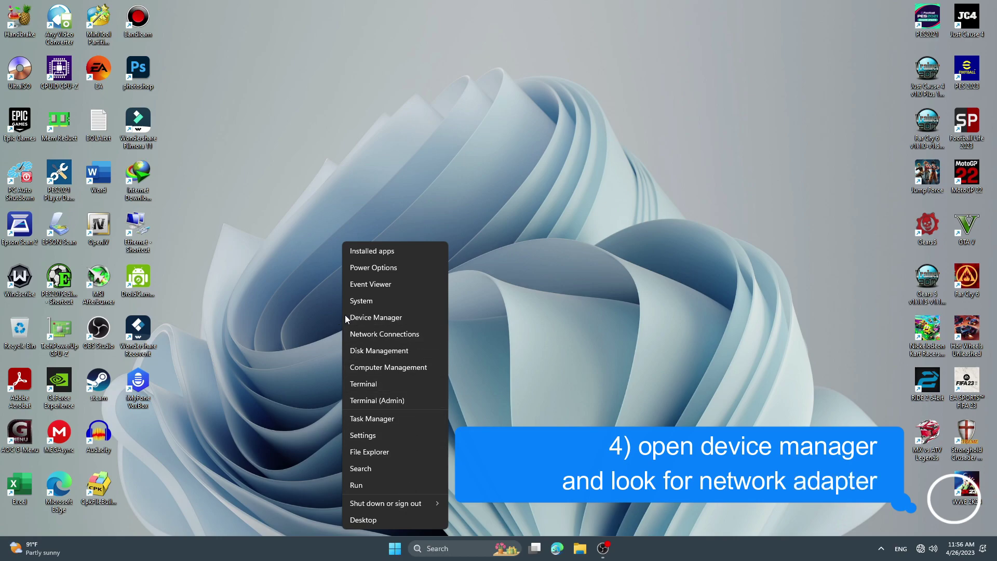
left_click(403, 322)
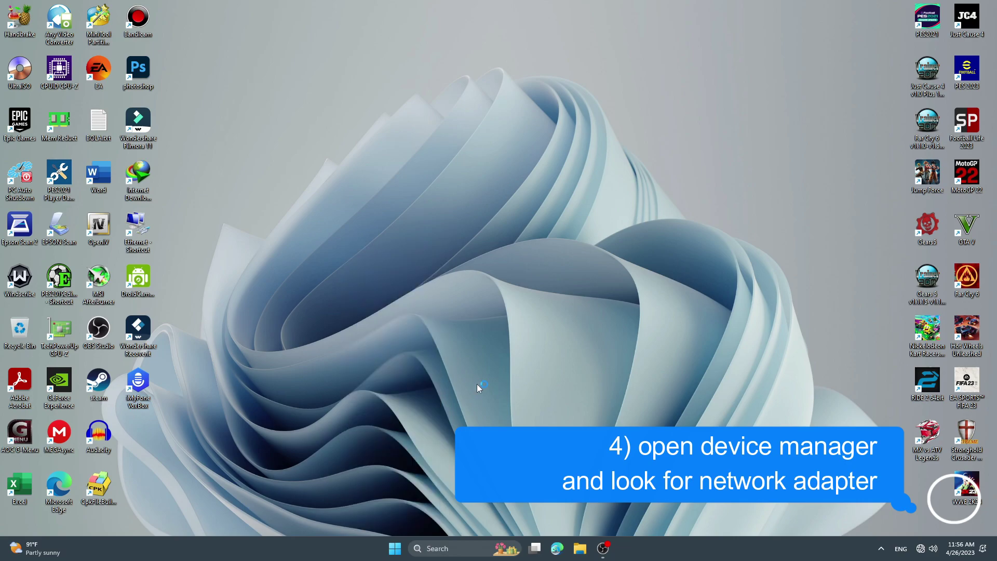
left_click(414, 32)
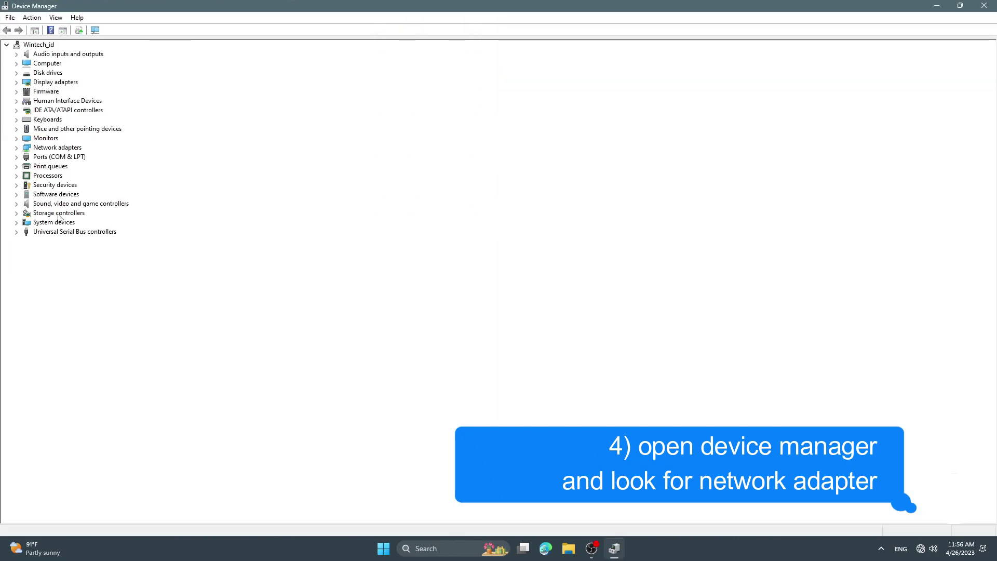
left_click(18, 149)
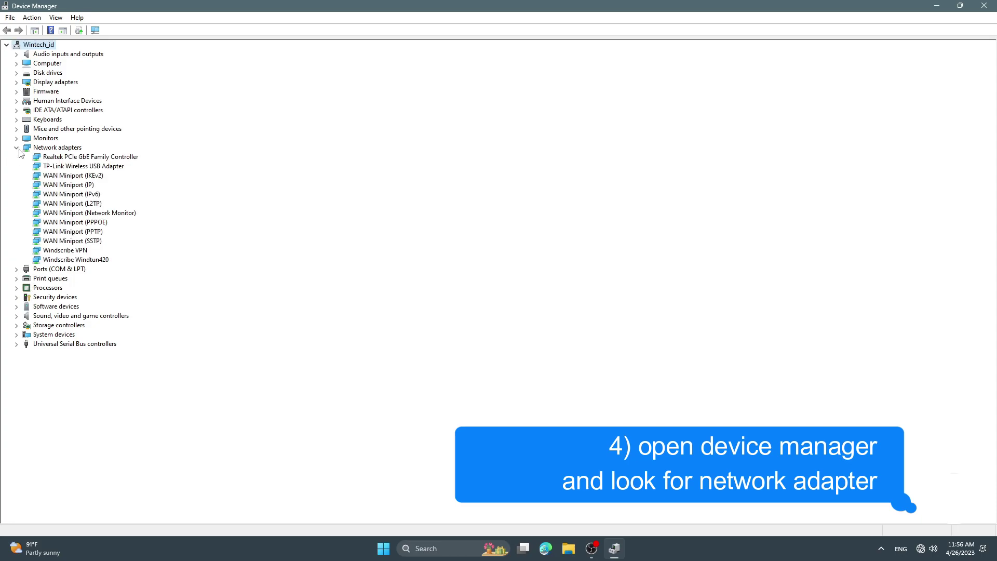
left_click(51, 151)
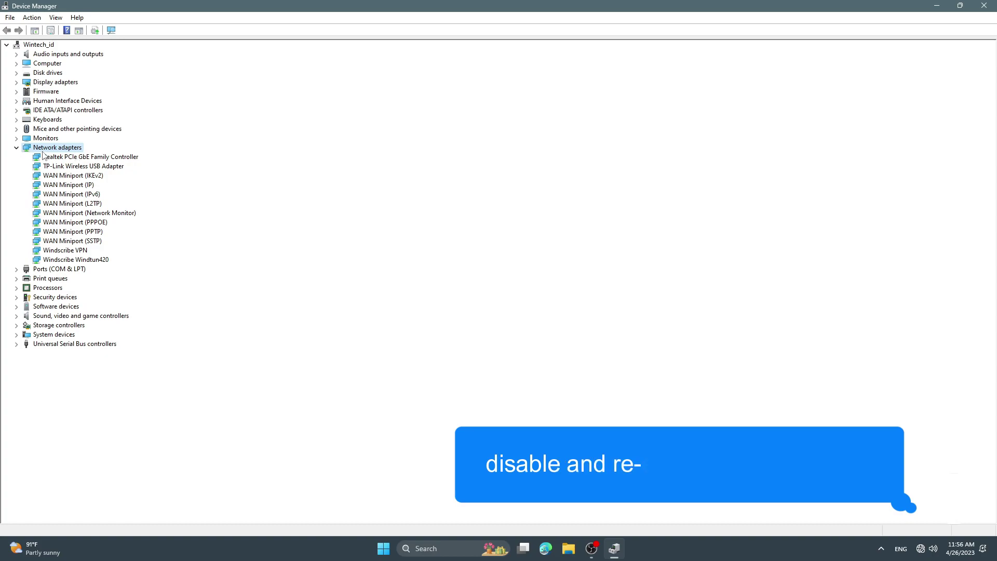
Disable the TP-Link Wireless USB Adapter under Network adapters and confirm the action
left_click(69, 167)
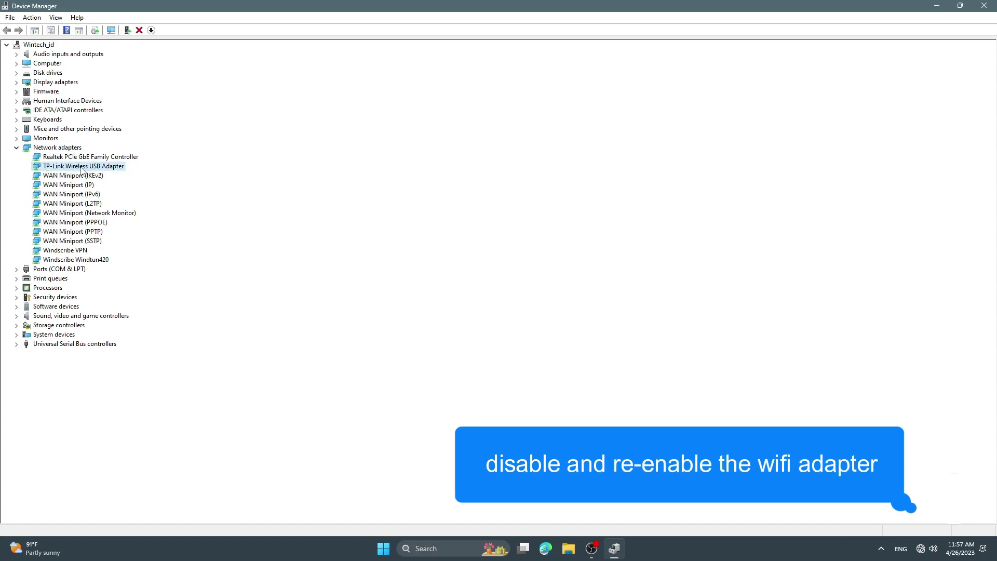
right_click(81, 168)
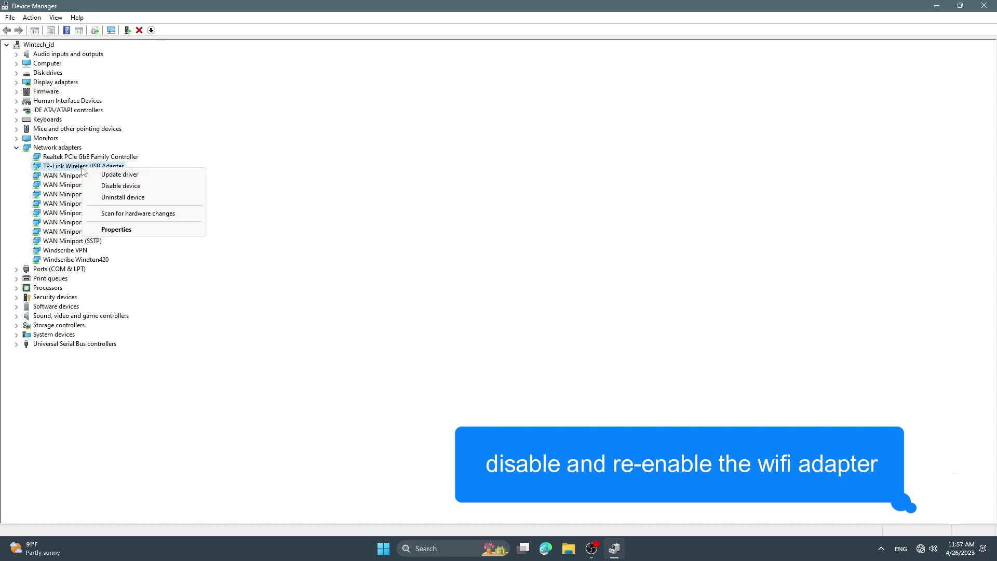
left_click(137, 186)
left_click(521, 284)
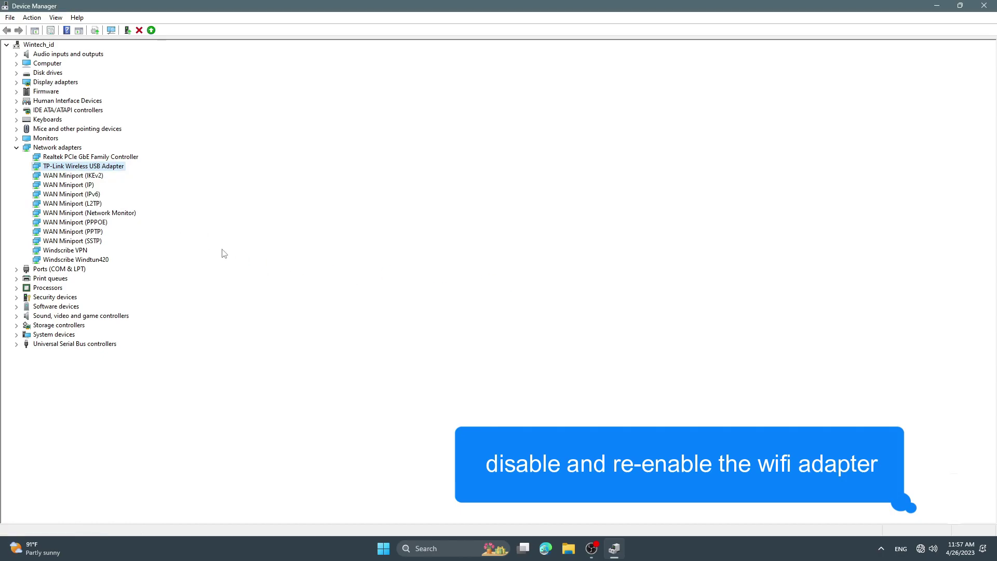
Re-enable the disabled TP-Link Wireless USB Adapter under Network adapters
right_click(97, 169)
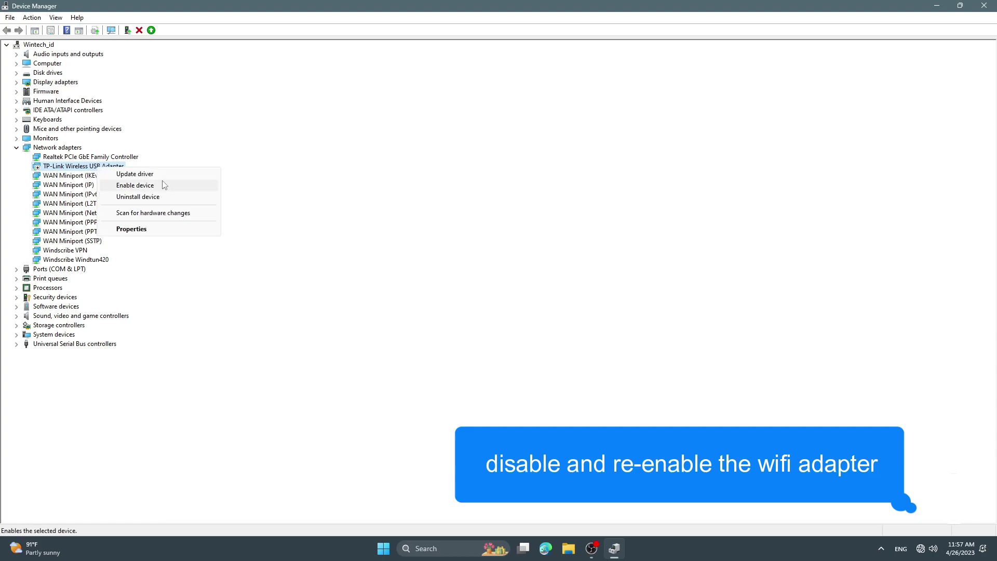
left_click(135, 185)
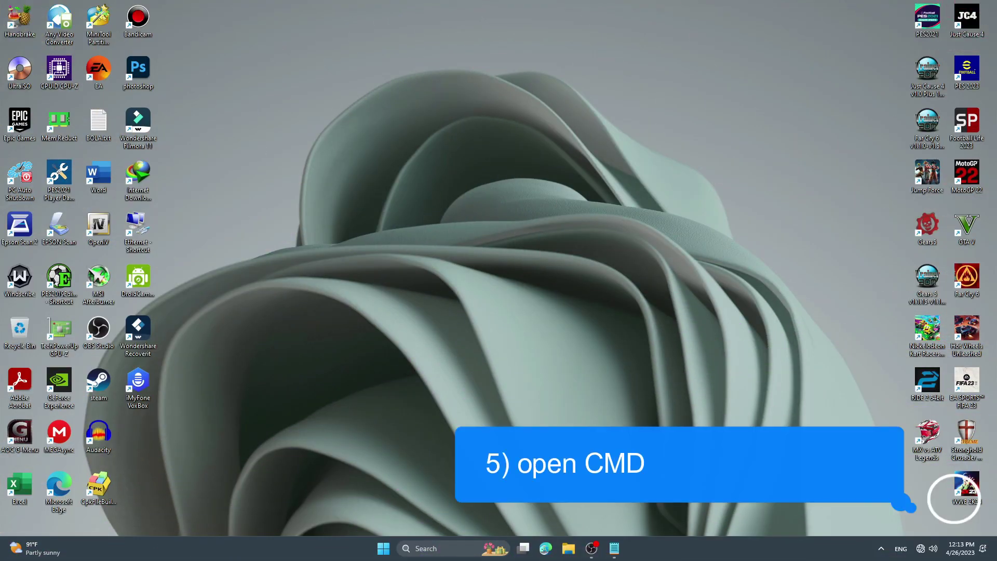
Switch to Command Prompt, running it as administrator, then reposition its window and enlarge the console text
left_click(427, 553)
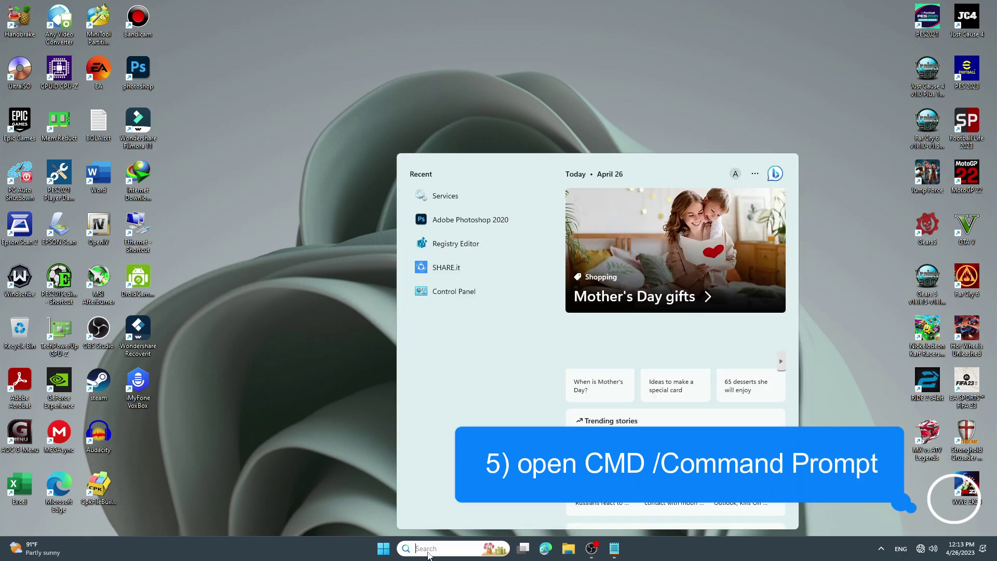
type("CMD")
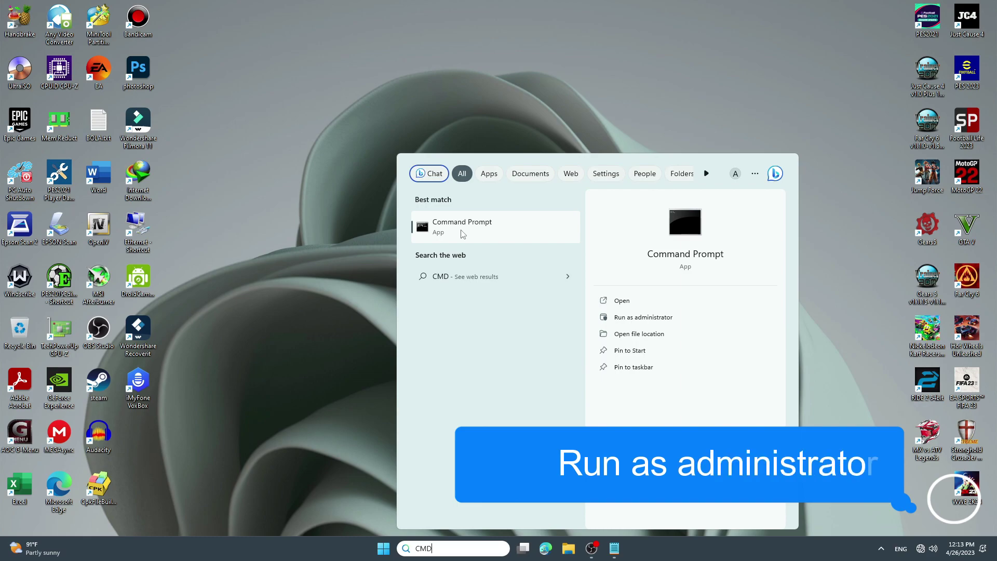
right_click(460, 235)
left_click(528, 242)
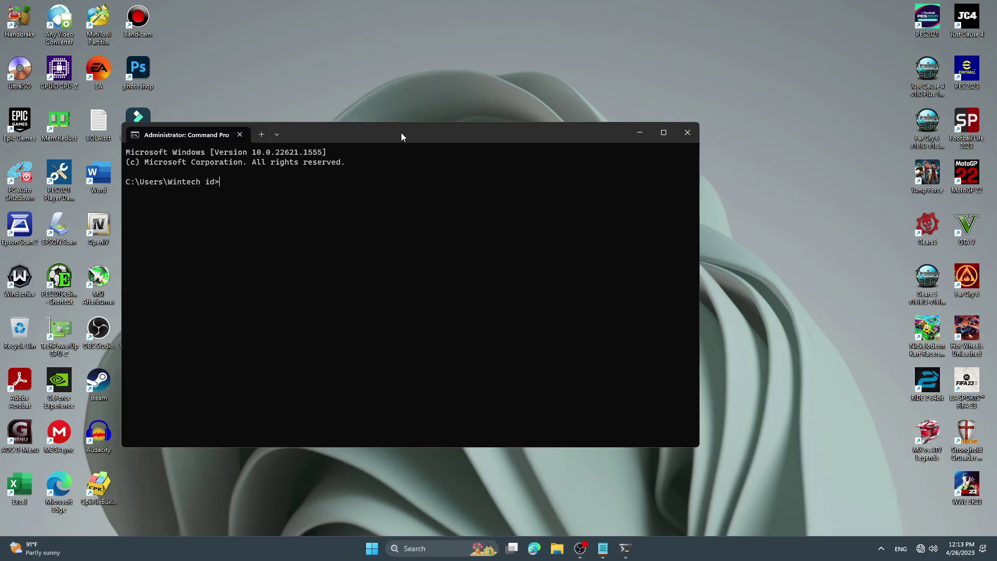
left_click_drag(401, 134, 520, 141)
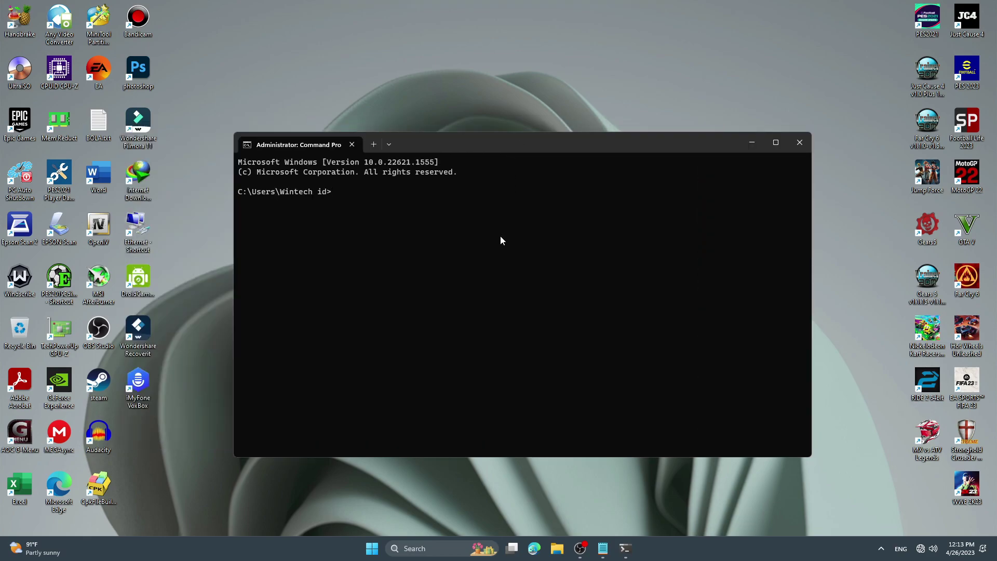
scroll(496, 256, "up", 8, "ctrl")
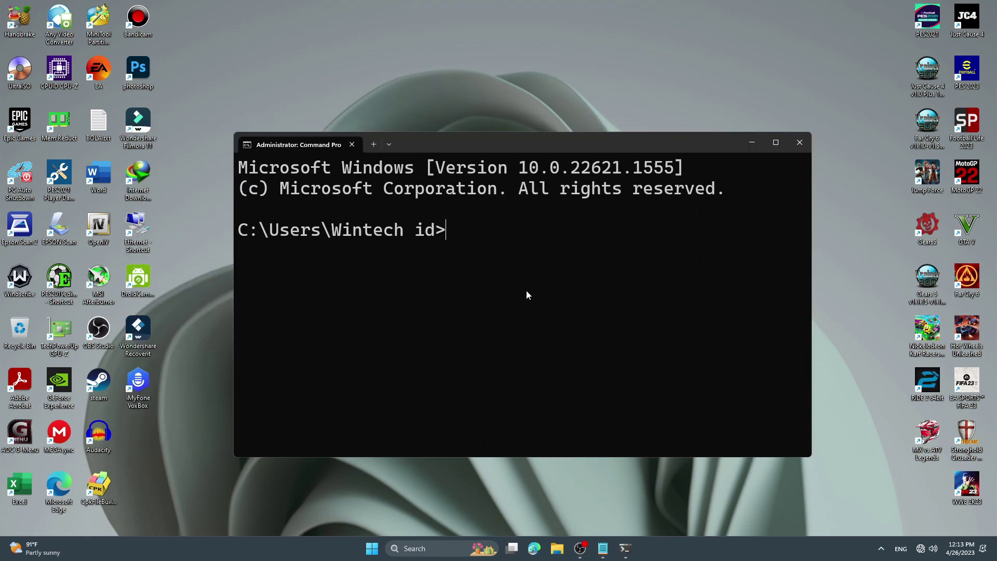
Run netsh winsock reset in the administrator console and highlight the restart notice in its output
type("netsh winsock reset")
mouse_move(645, 229)
left_mouse_down()
mouse_move(438, 233)
mouse_move(646, 233)
left_mouse_up()
left_click(501, 236)
left_click(646, 233)
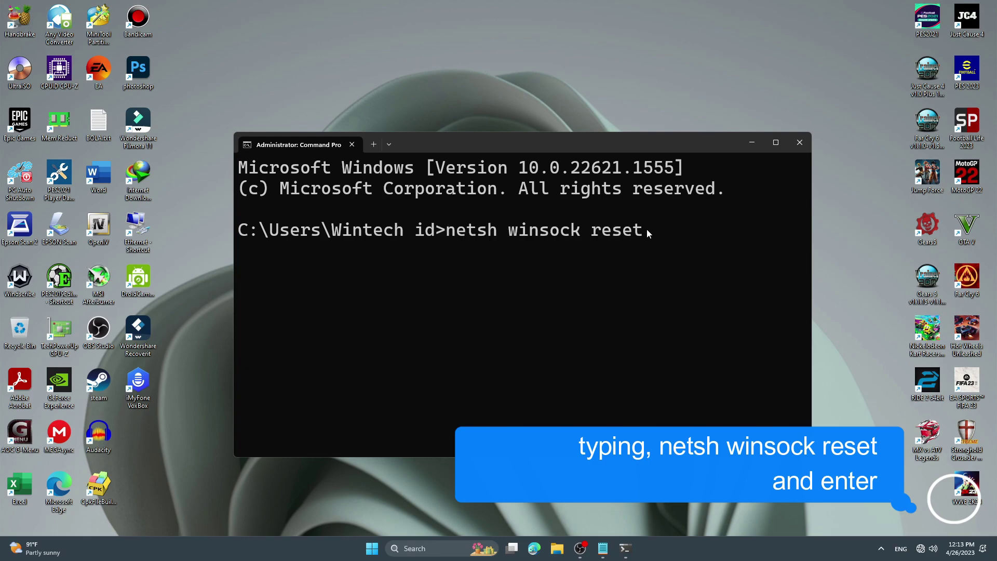
key("Return")
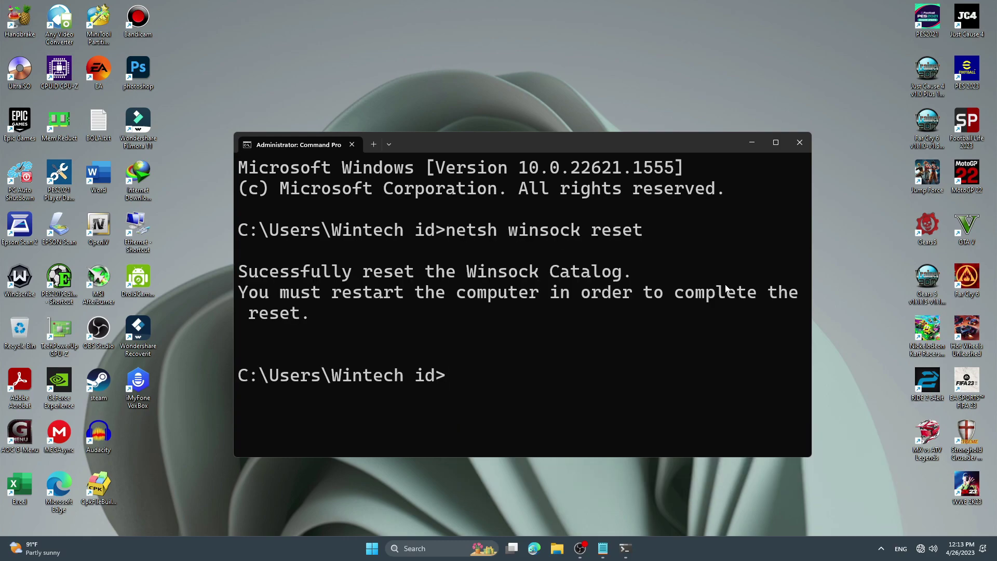
scroll(538, 350, "down", 2)
left_click_drag(253, 272, 735, 275)
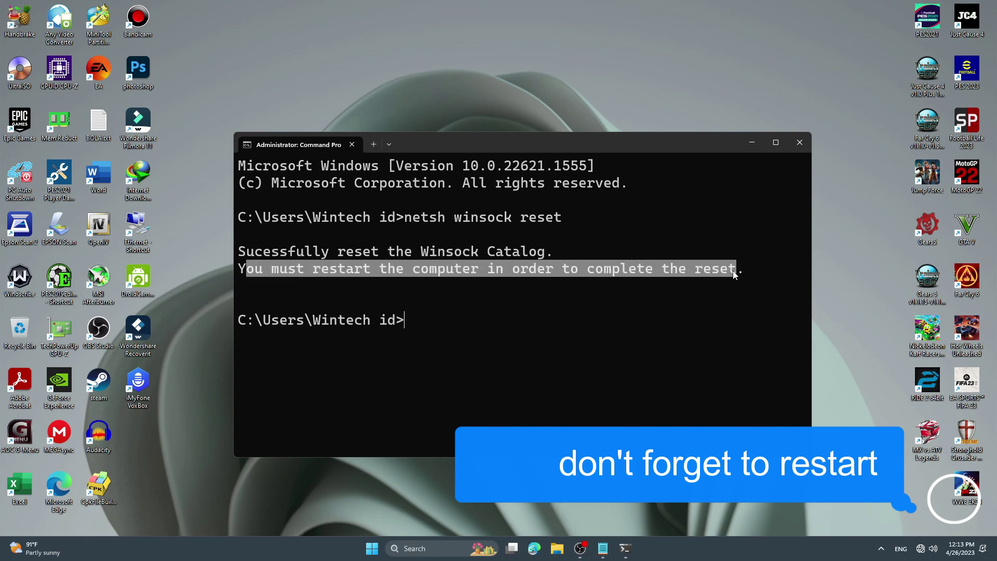
left_click(422, 322)
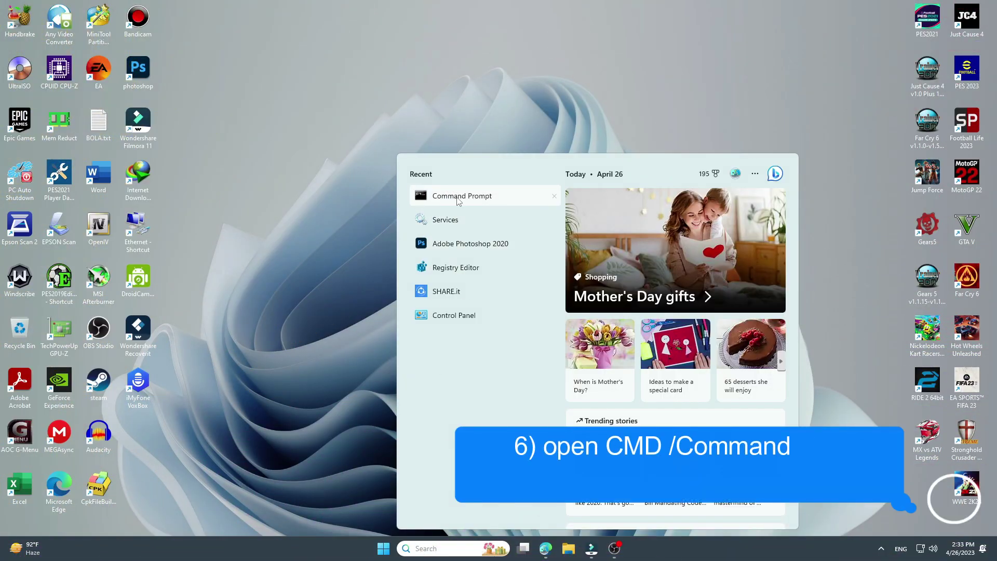
Open a new Command Prompt as administrator and run netcfg -d
right_click(517, 200)
left_click(512, 211)
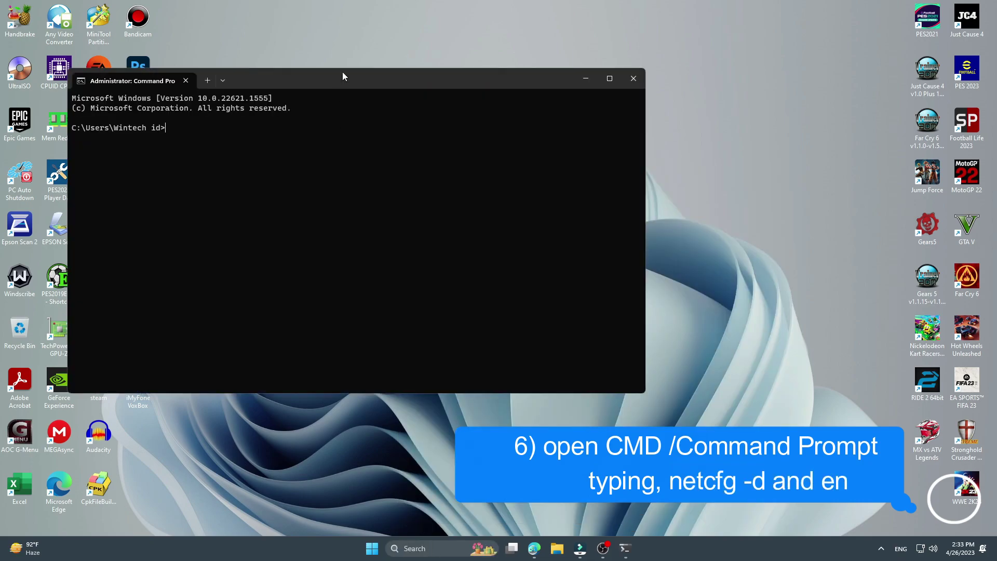
left_click_drag(390, 69, 426, 62)
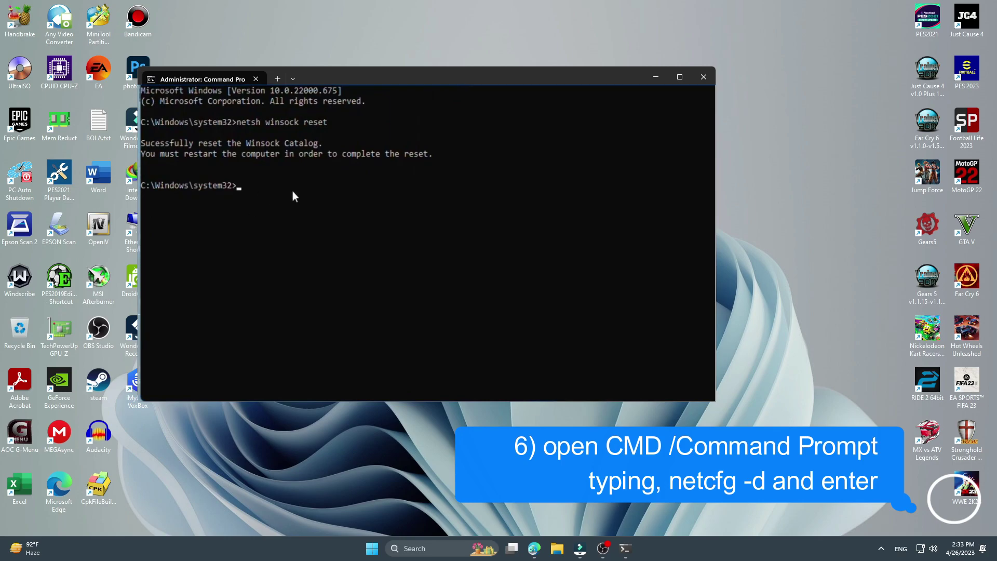
type("netcfg -d")
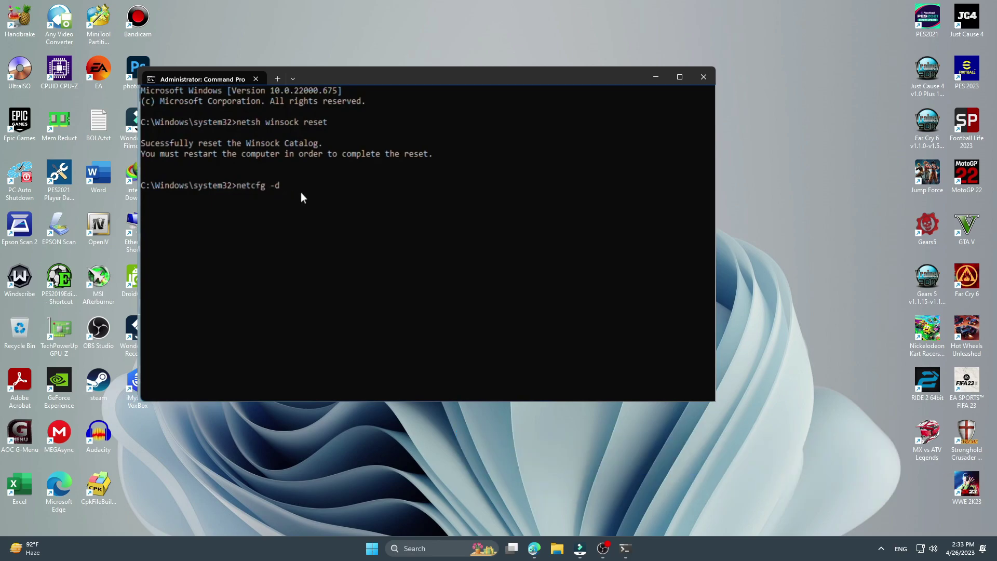
key("Return")
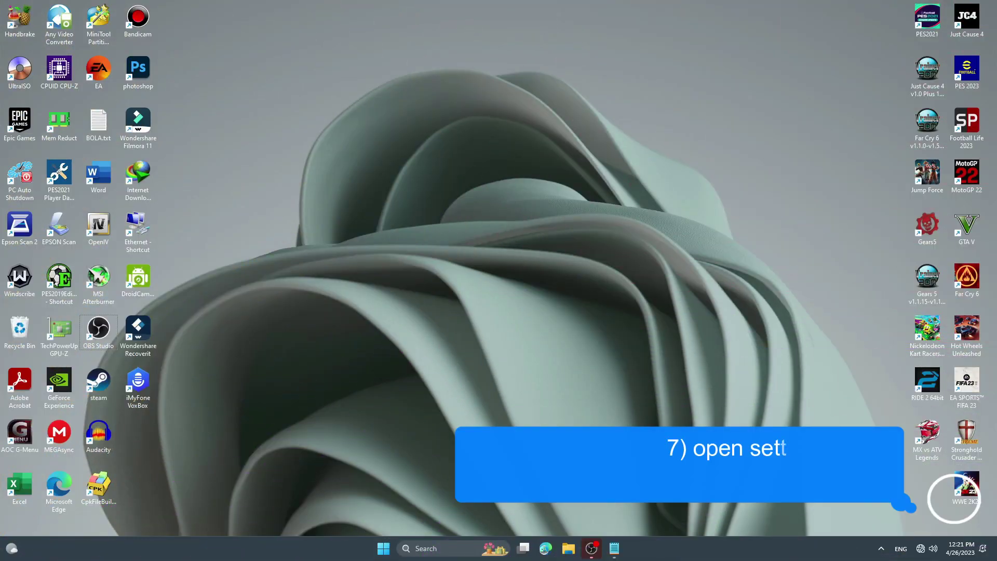
Switch to Windows Settings, maximize its window and open the Network & internet page
right_click(385, 550)
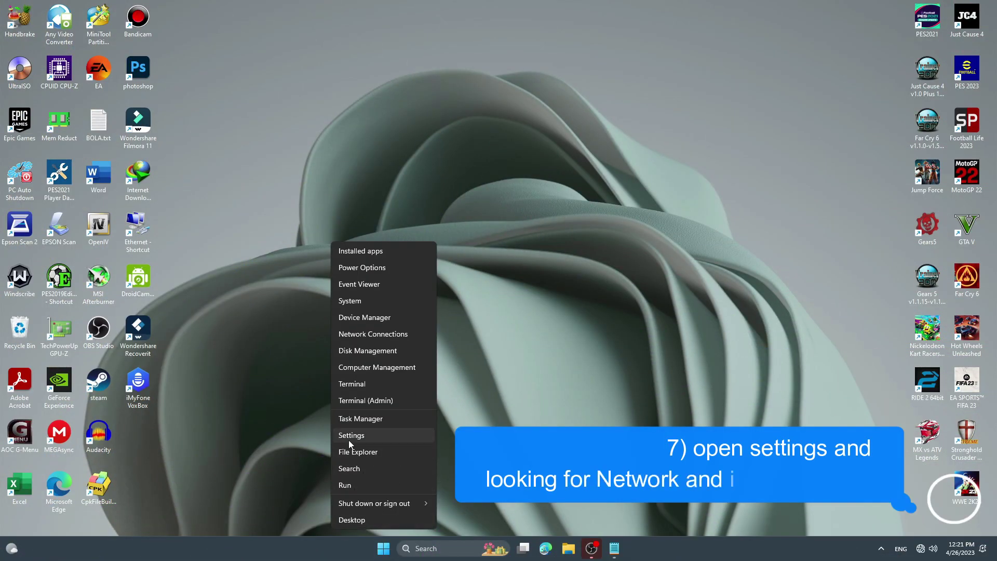
left_click(369, 436)
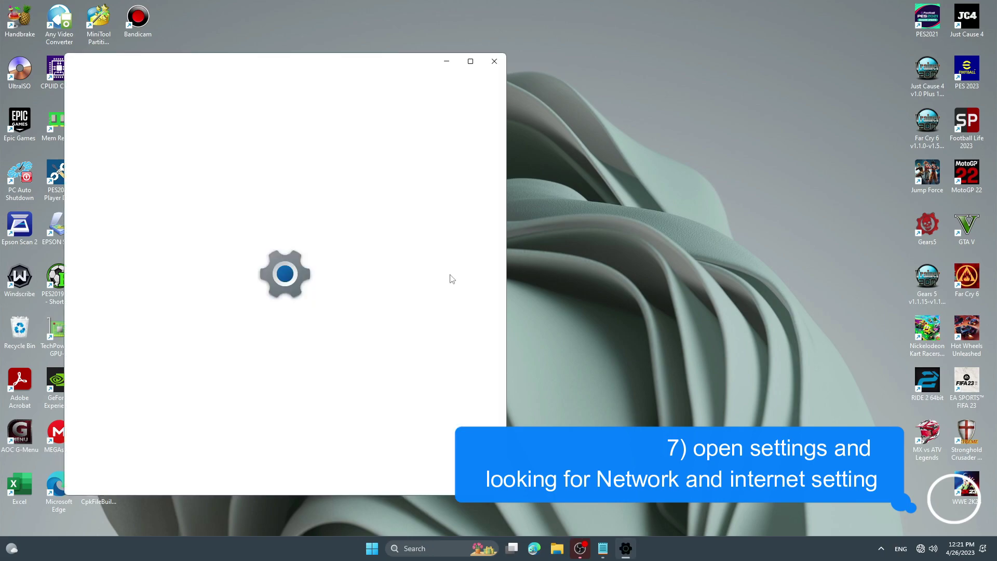
left_click_drag(372, 66, 467, 67)
left_click(559, 62)
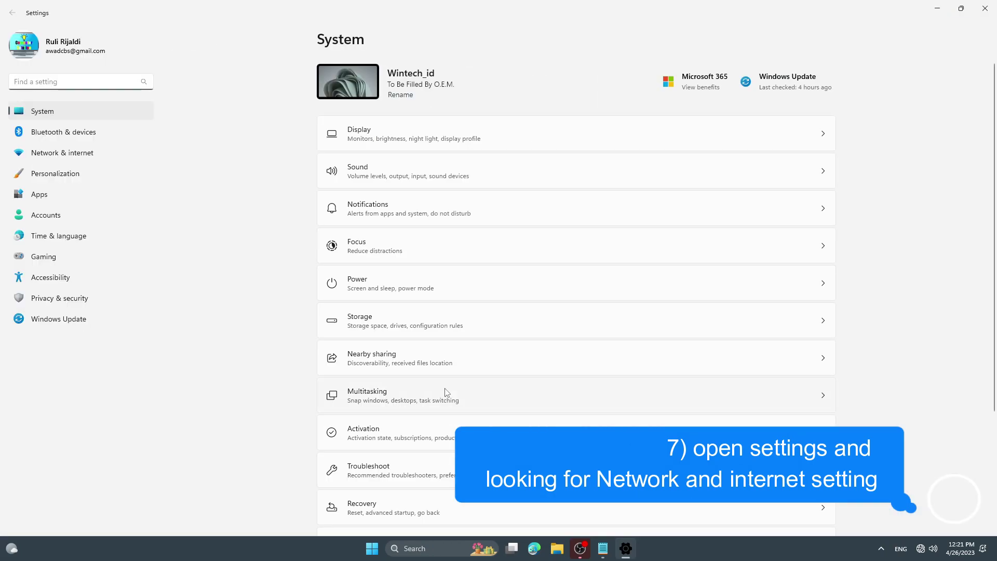
left_click(89, 161)
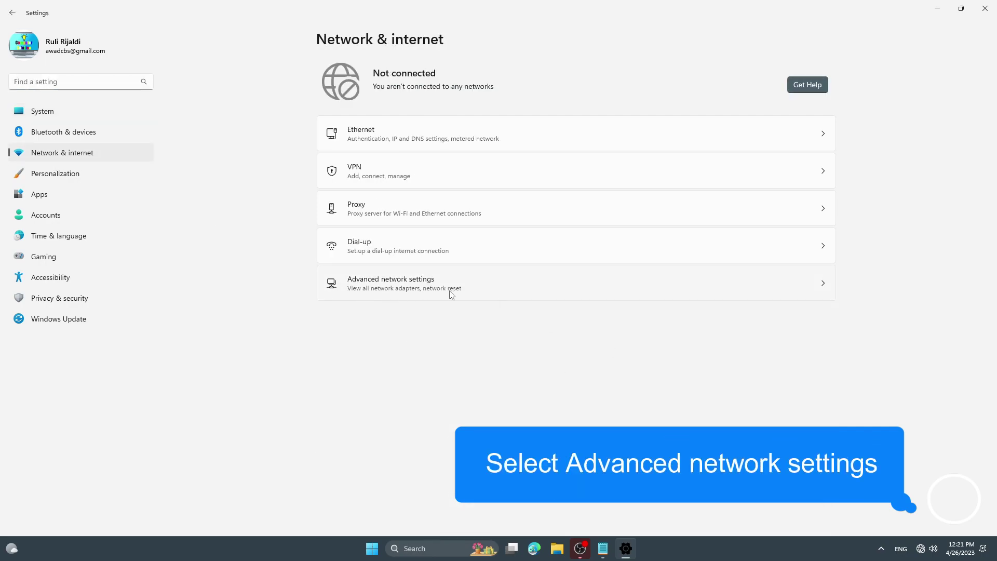
Start a network reset from the advanced network settings and confirm it
left_click(390, 295)
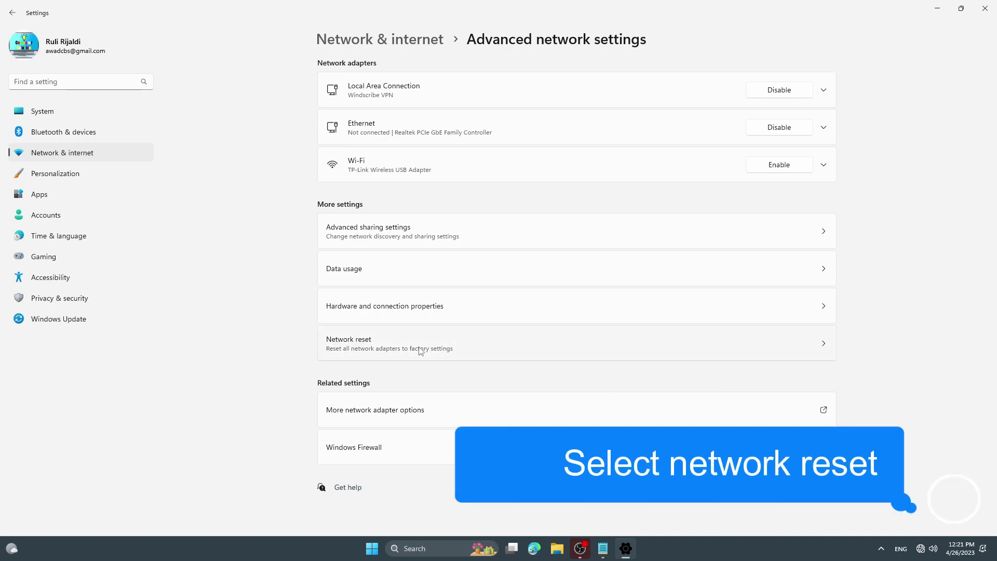
left_click(437, 351)
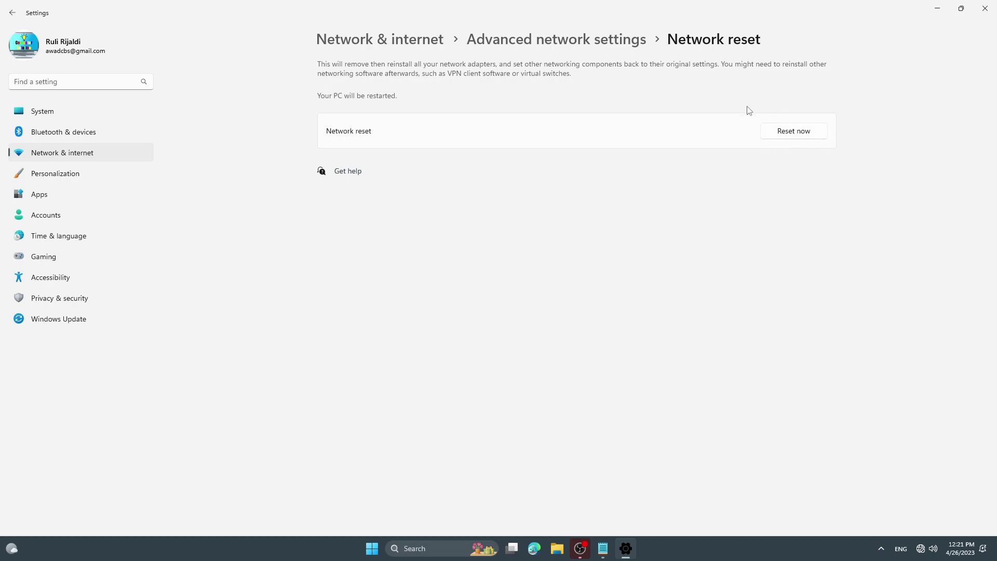
left_click(810, 131)
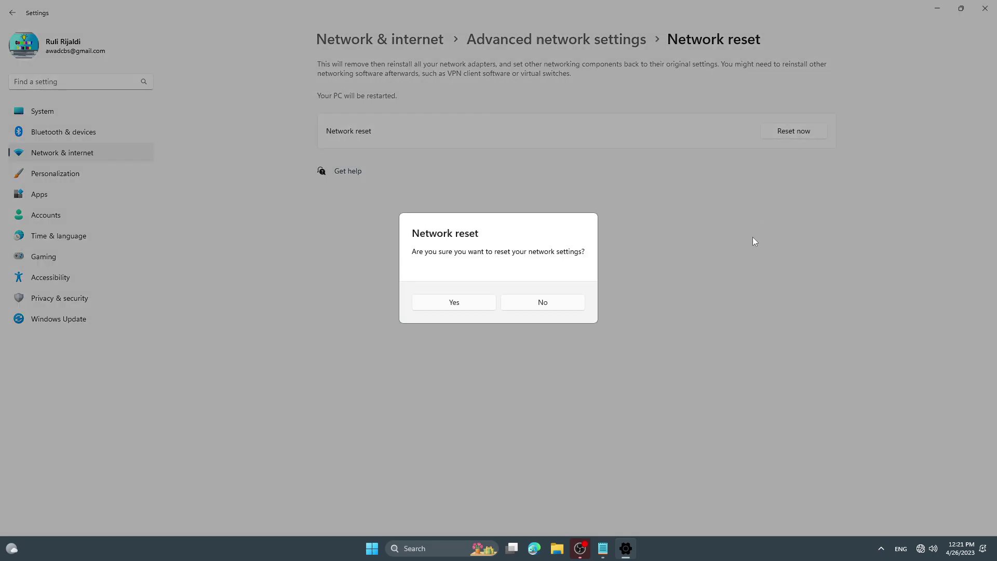
left_click(475, 306)
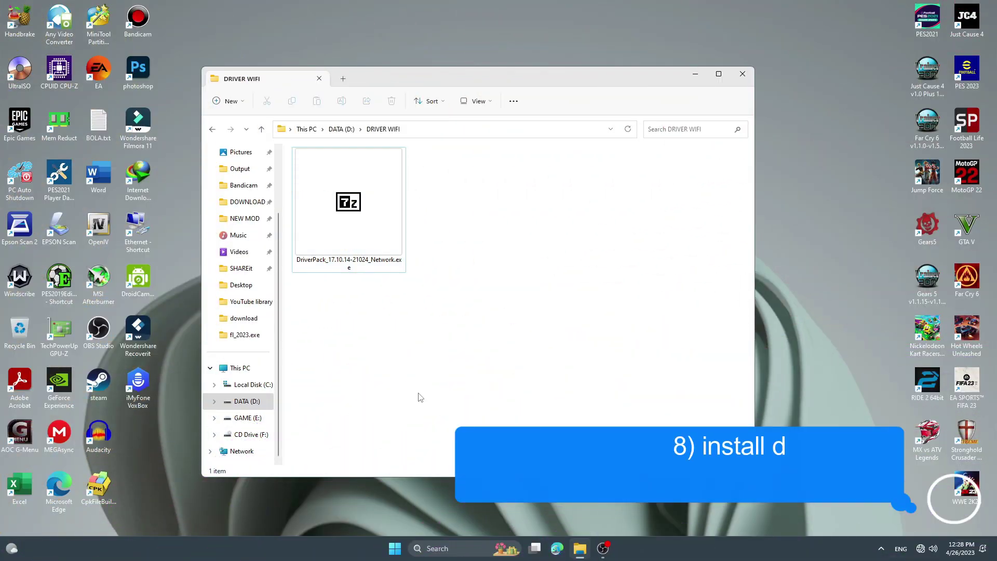
Extract DriverPack_17.10.14-21024_Network.exe into the current DRIVER WIFI folder with WinRAR and select the extracted DriverPack.exe
left_click(316, 243)
right_click(355, 204)
left_click(326, 371)
left_click(356, 208)
right_click(356, 204)
mouse_move(424, 363)
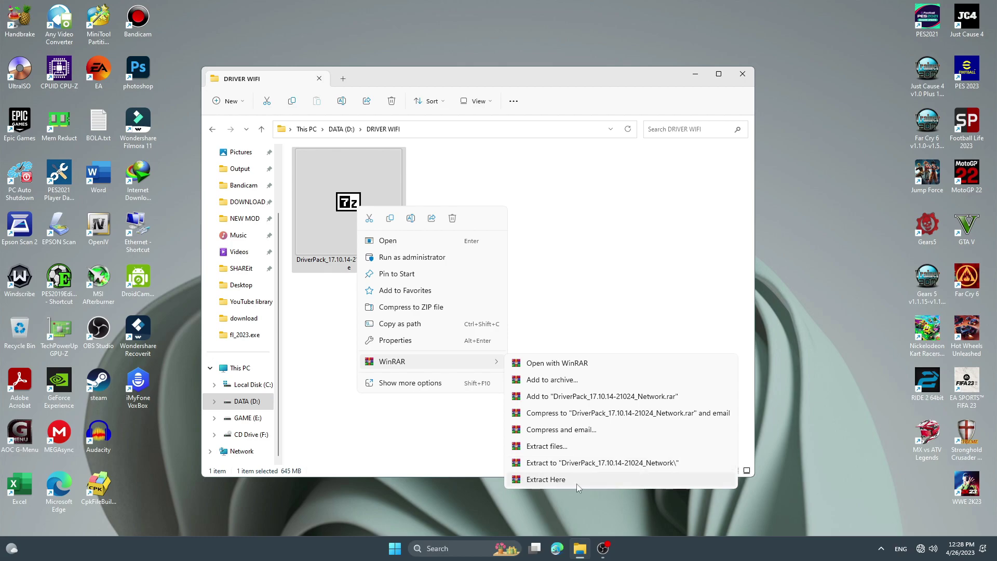
left_click(540, 541)
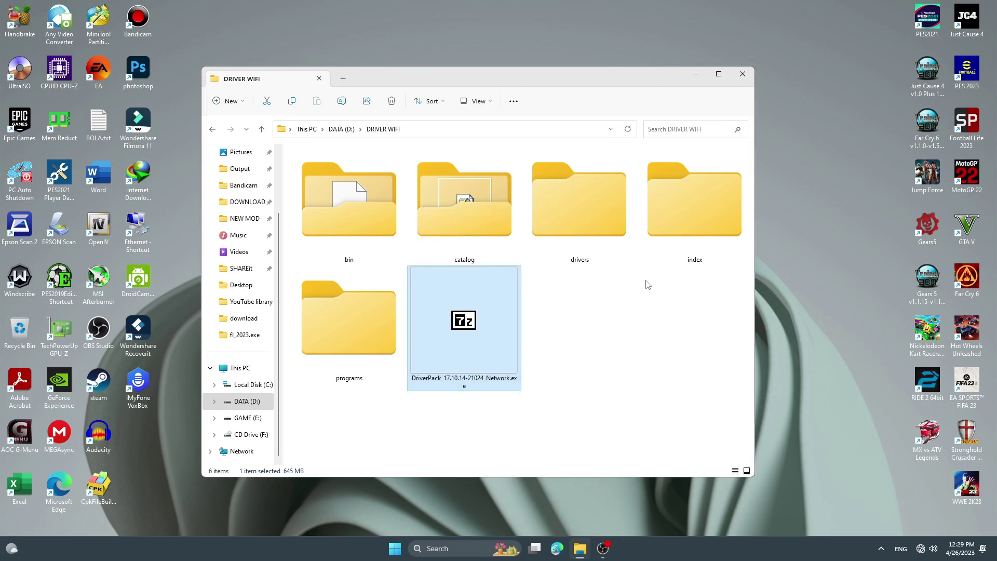
double_click(516, 349)
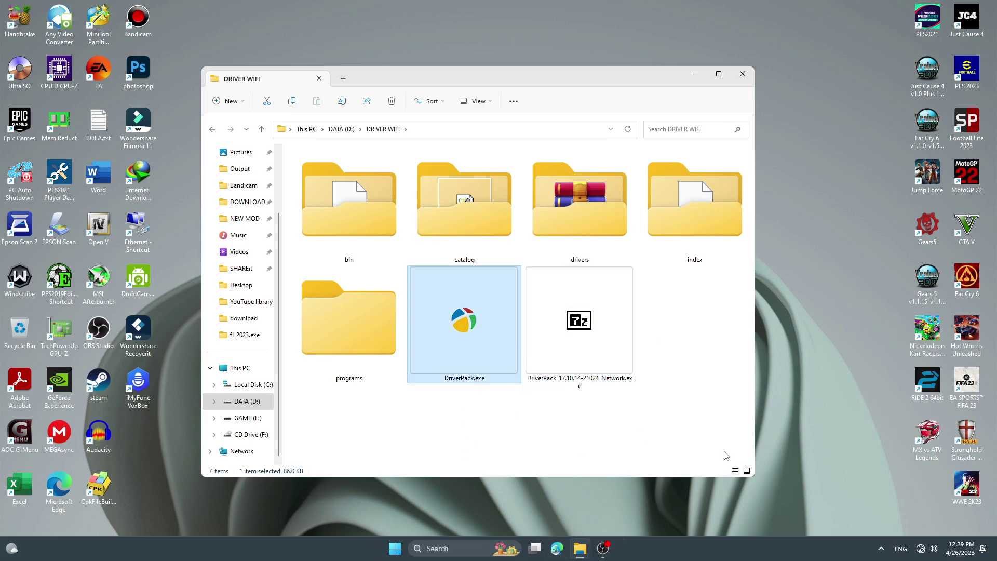
Switch to Windows Security, check the App & browser control page and go back to the security overview
left_click(881, 548)
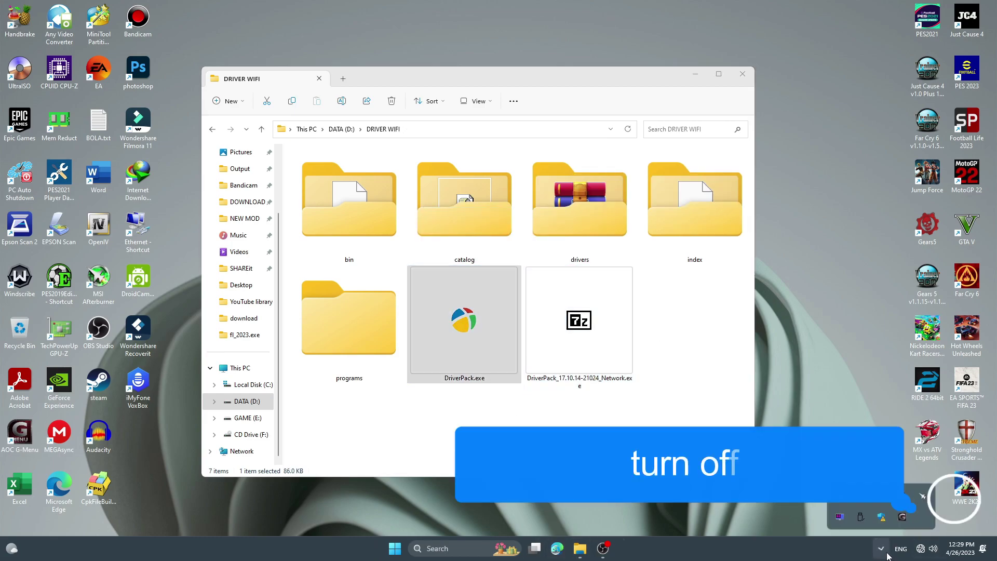
left_click(881, 517)
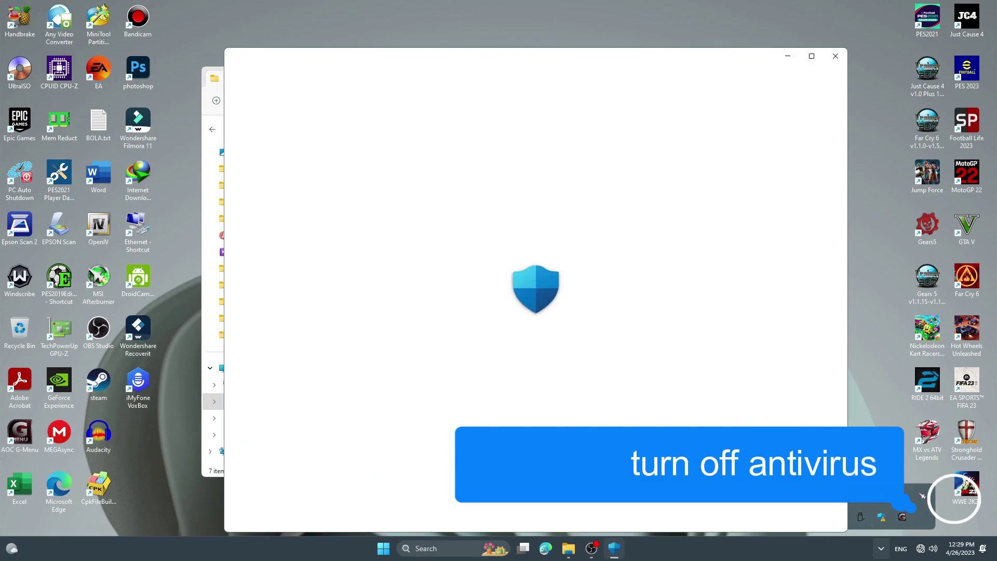
left_click(472, 348)
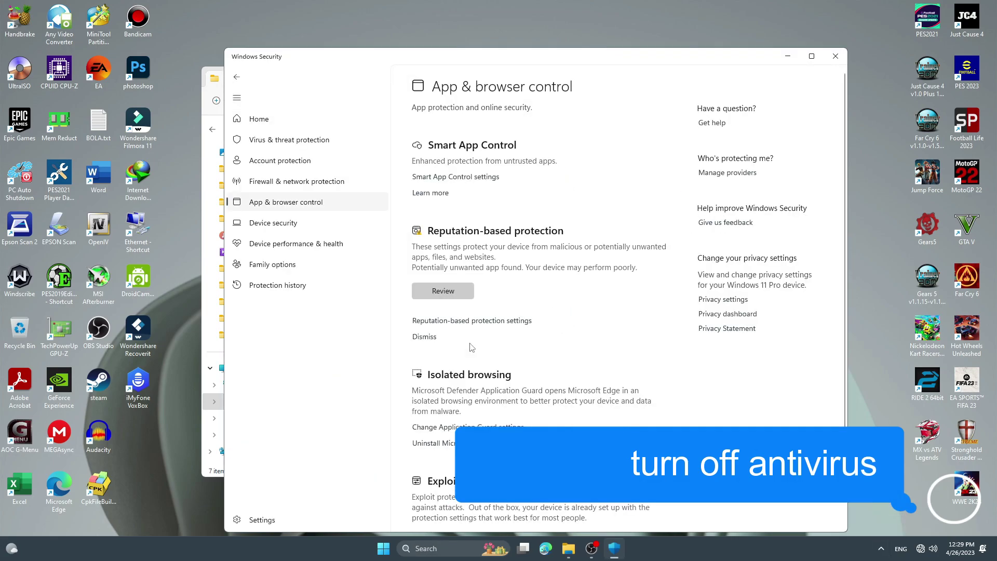
scroll(469, 348, "down", 2)
left_click(236, 77)
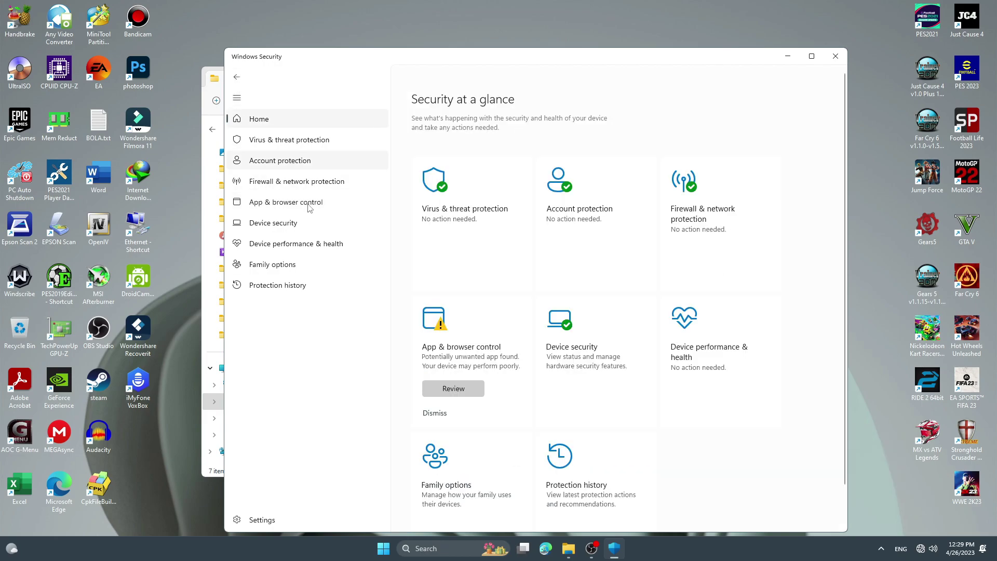
scroll(488, 431, "down", 1)
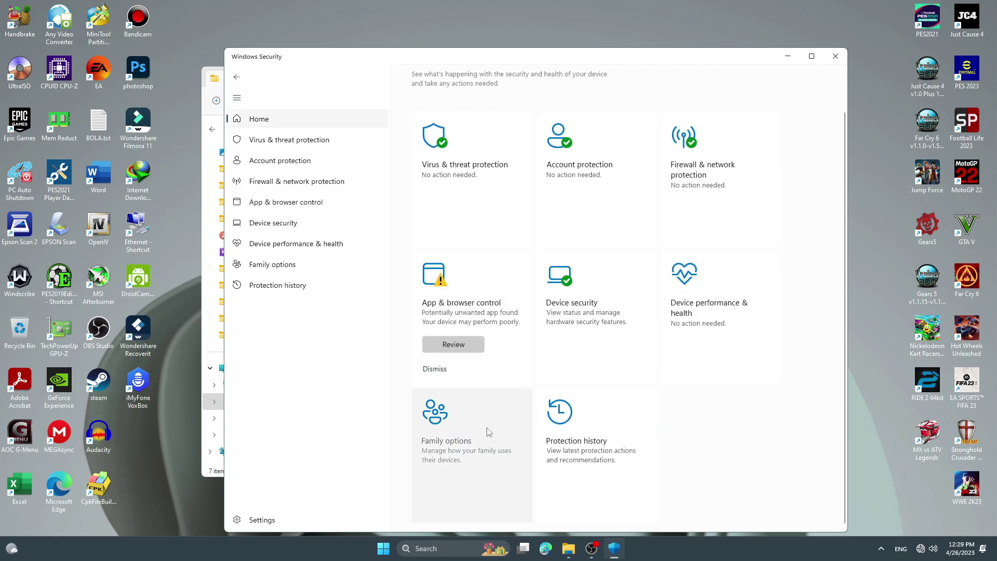
Turn off Real-time protection in the Virus & threat protection settings and close Windows Security
left_click(441, 160)
scroll(483, 387, "down", 1)
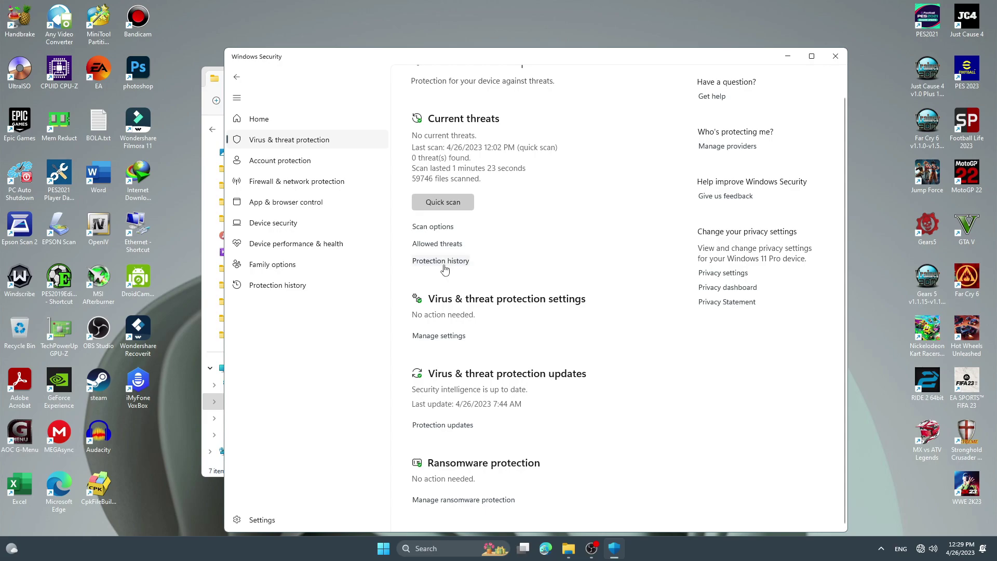
left_click(449, 338)
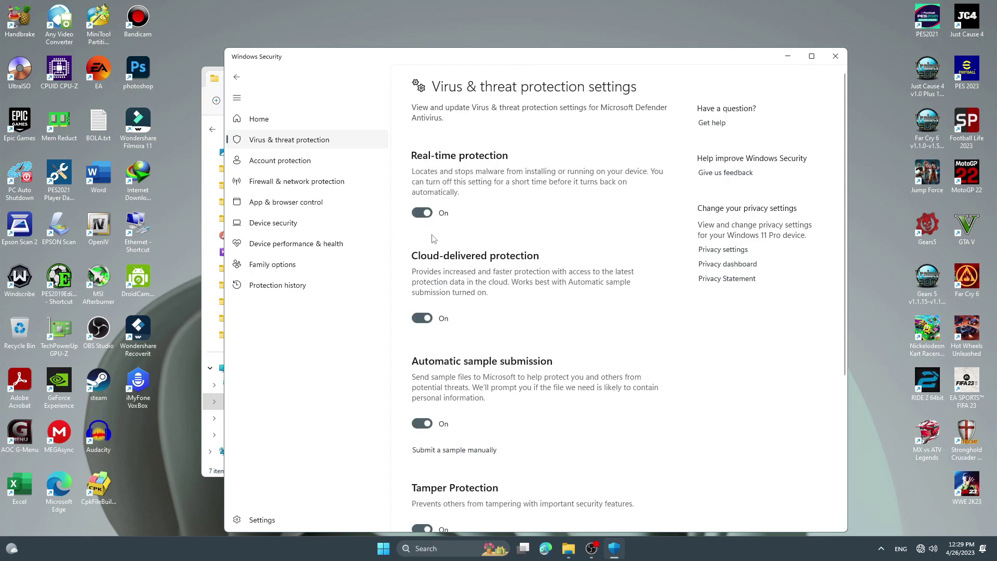
left_click(422, 212)
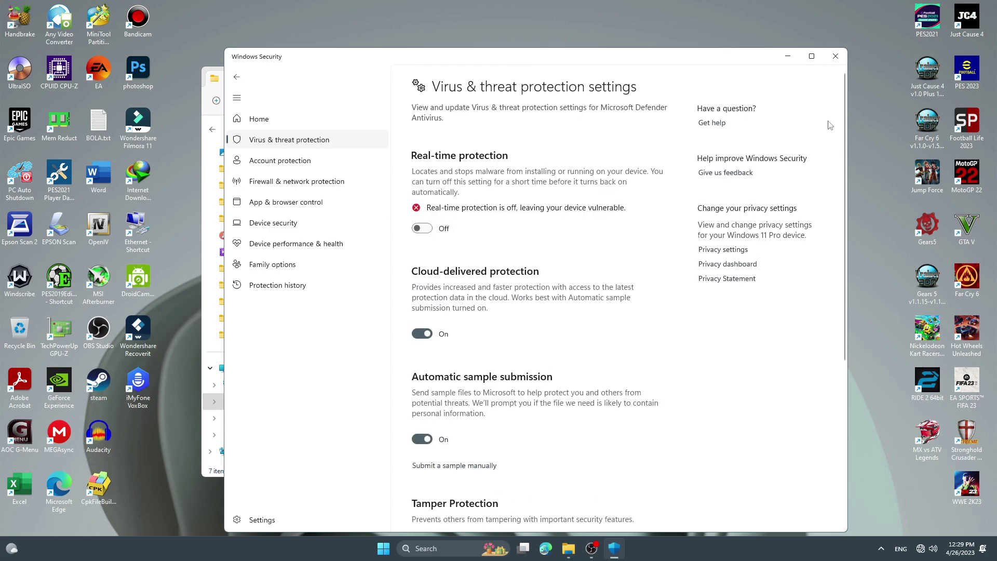
left_click(836, 56)
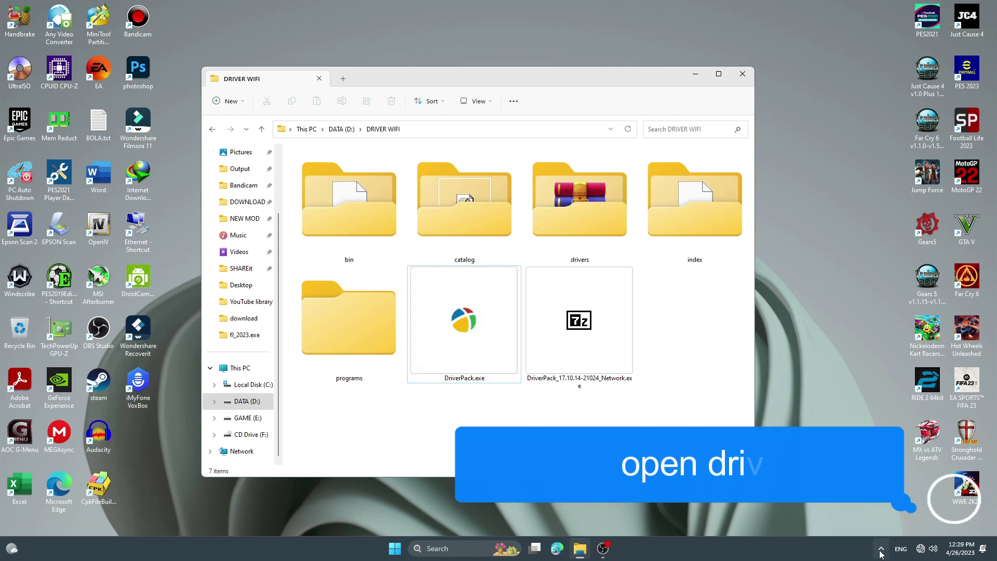
Run DriverPack.exe from the DRIVER WIFI folder and enter its Expert Mode
left_click(473, 369)
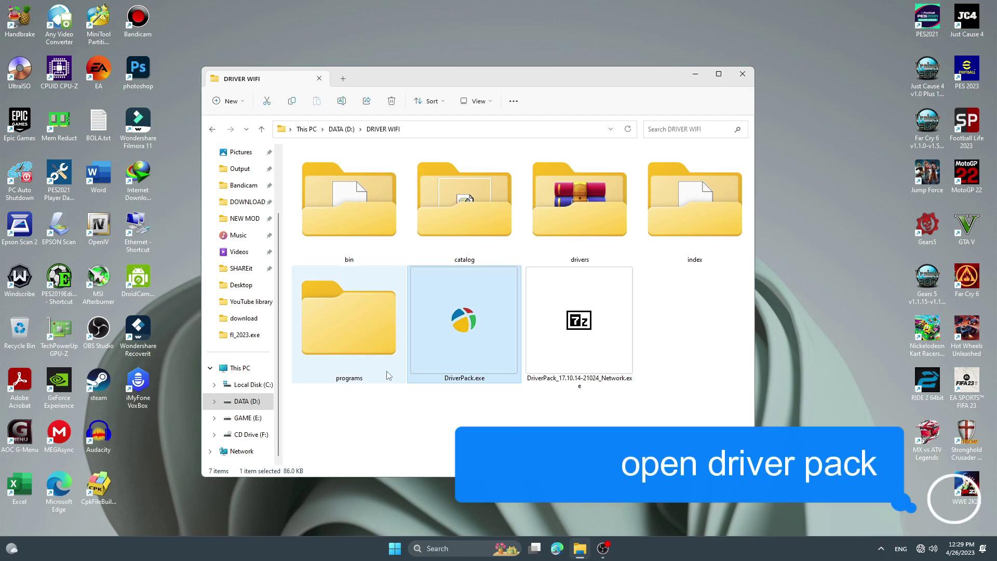
double_click(472, 321)
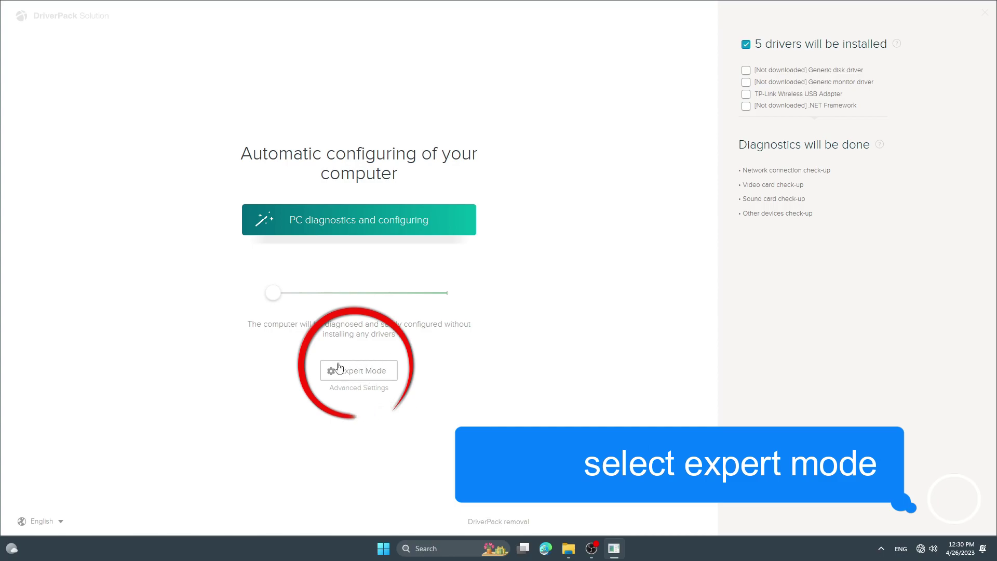
left_click(373, 376)
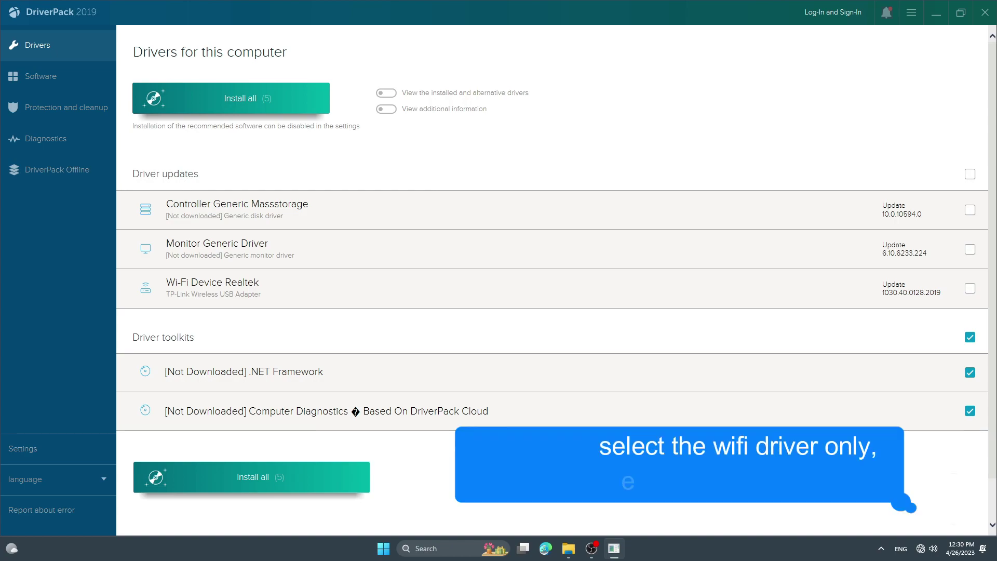
Deselect all driver toolkits and all the software recommended by DriverPack
scroll(467, 400, "down", 1)
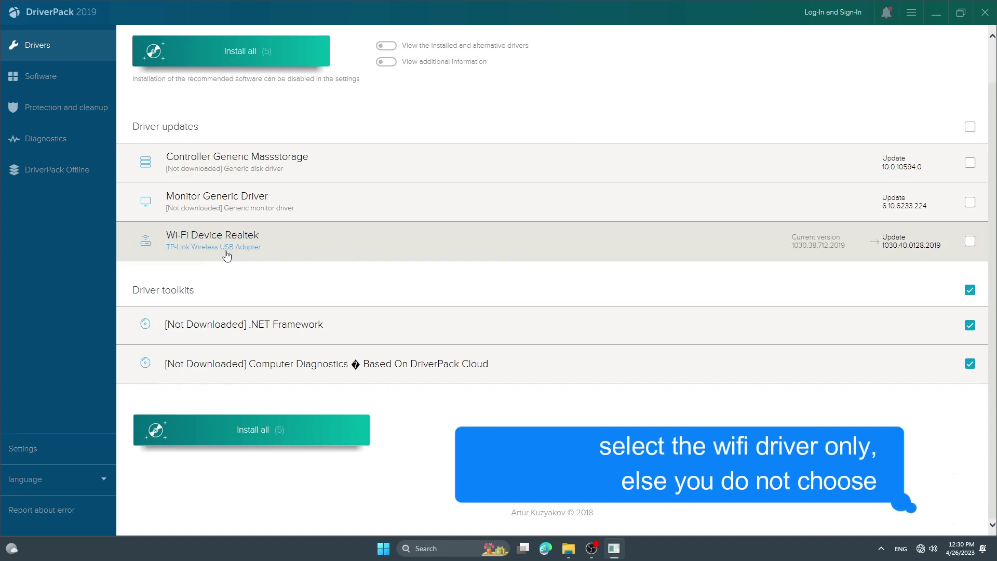
left_click(970, 290)
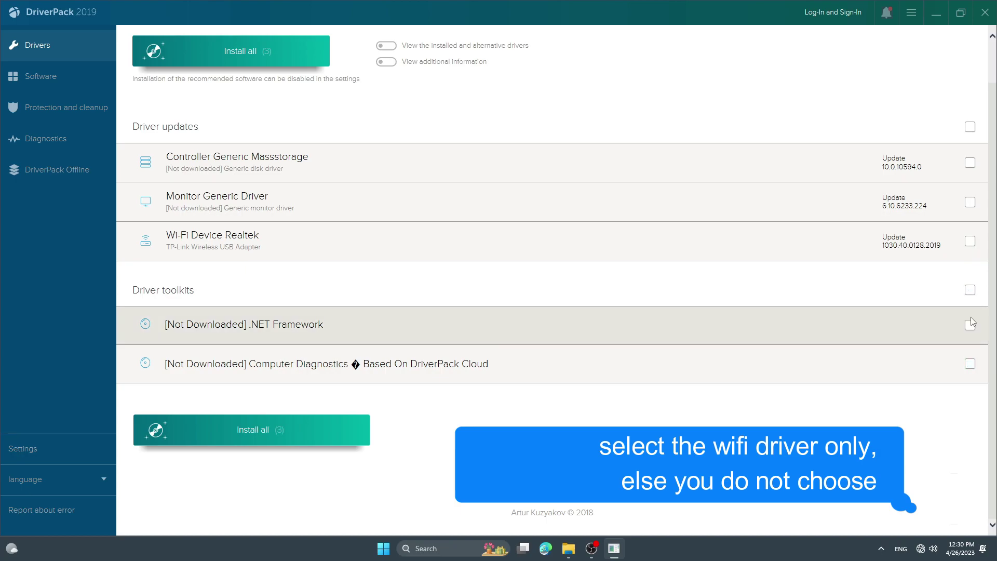
scroll(969, 318, "up", 1)
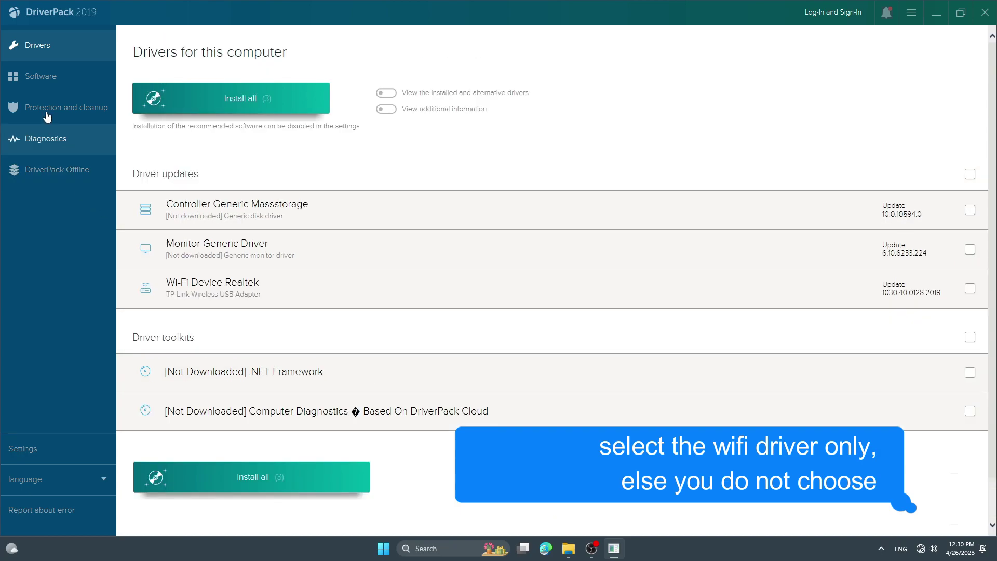
left_click(47, 88)
left_click(145, 200)
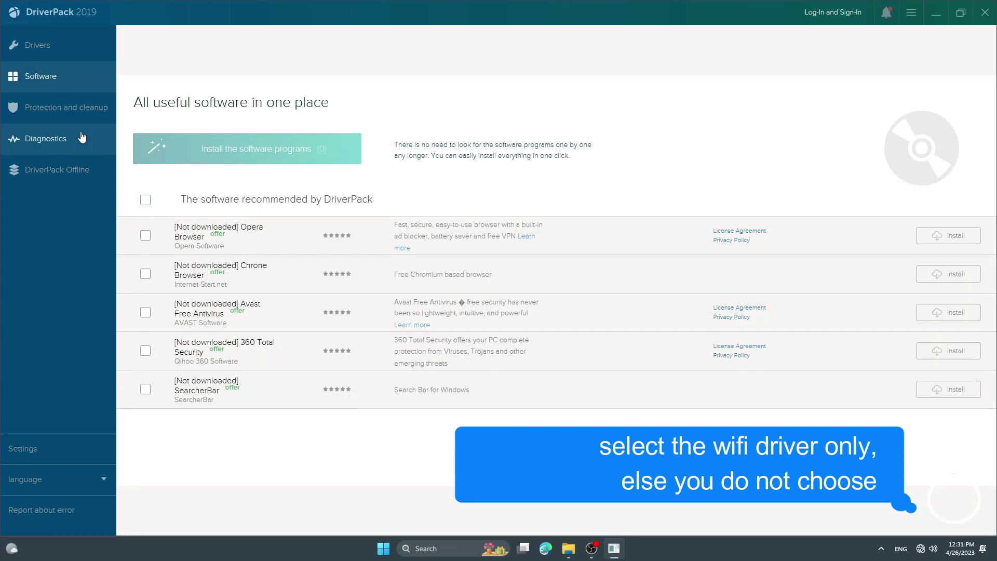
Select only the Wi-Fi Device Realtek (TP-Link Wireless USB Adapter) update in the driver list and start its installation
left_click(31, 46)
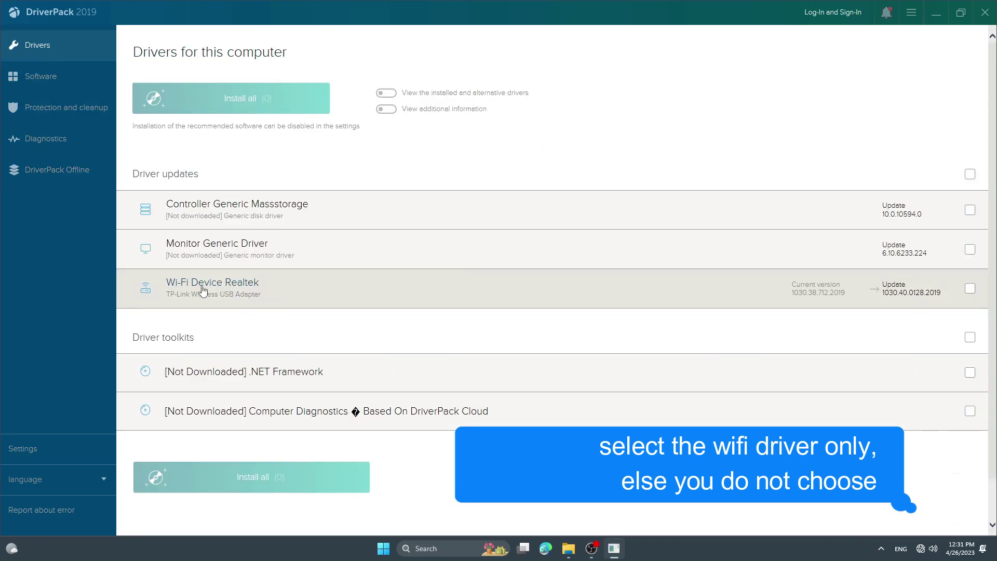
left_click(969, 288)
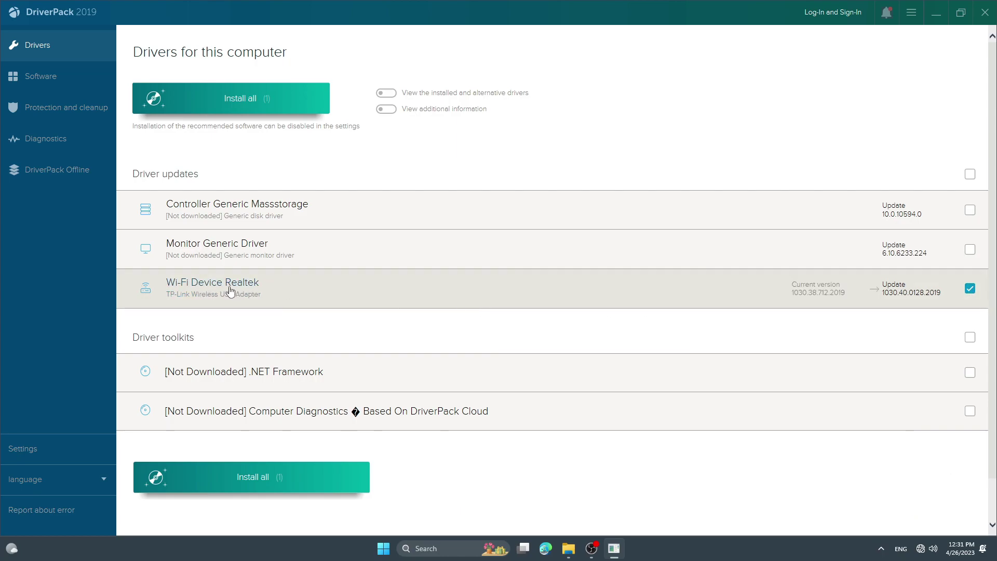
left_click(236, 109)
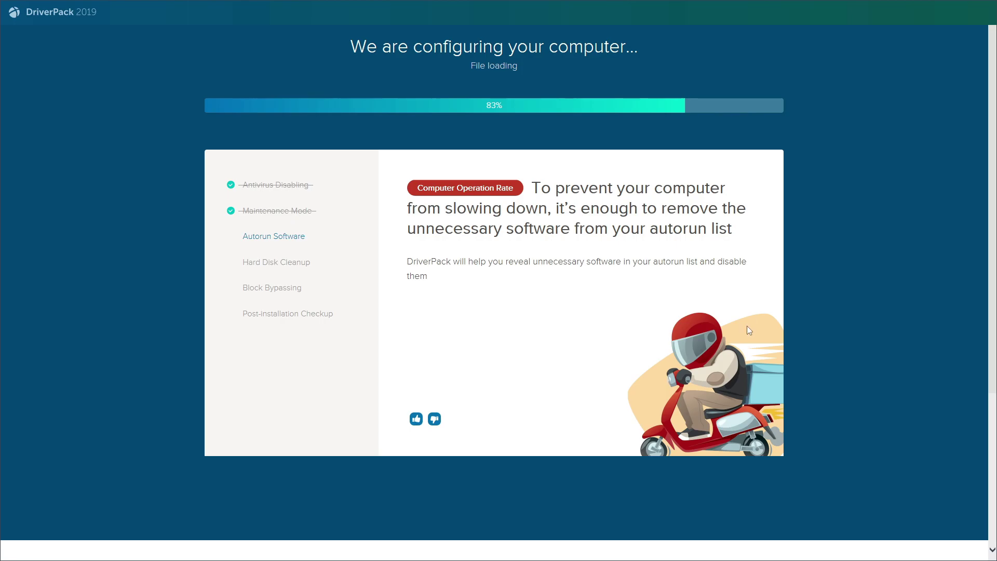
Check the configuration progress and the Wi-Fi device's status under Installation items
scroll(769, 329, "down", 4)
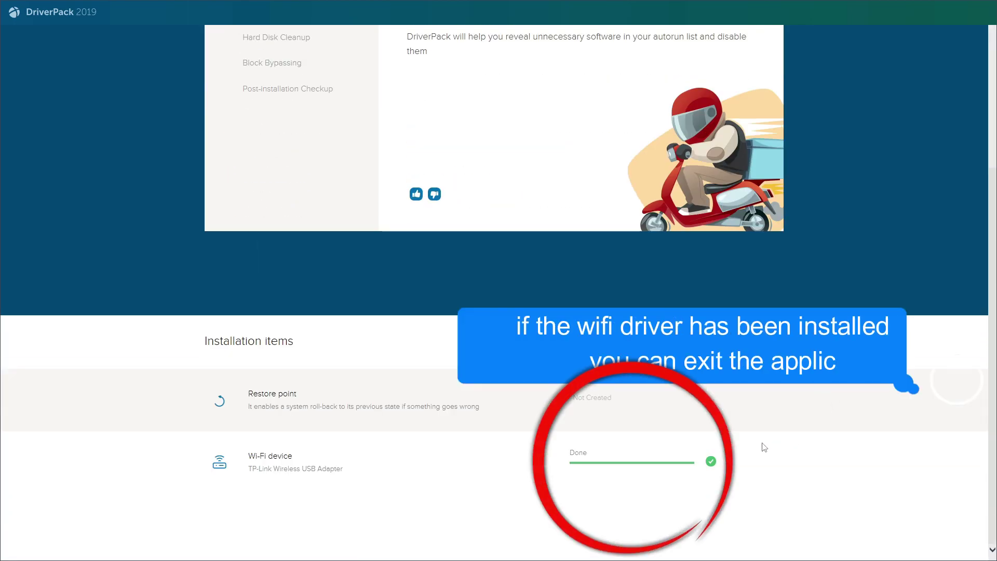
scroll(482, 417, "up", 4)
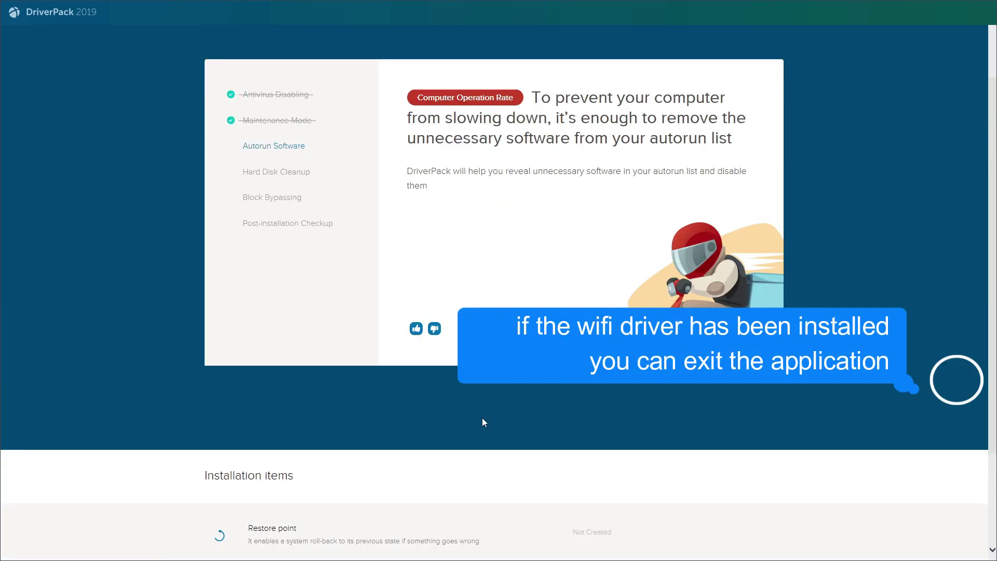
scroll(276, 470, "down", 4)
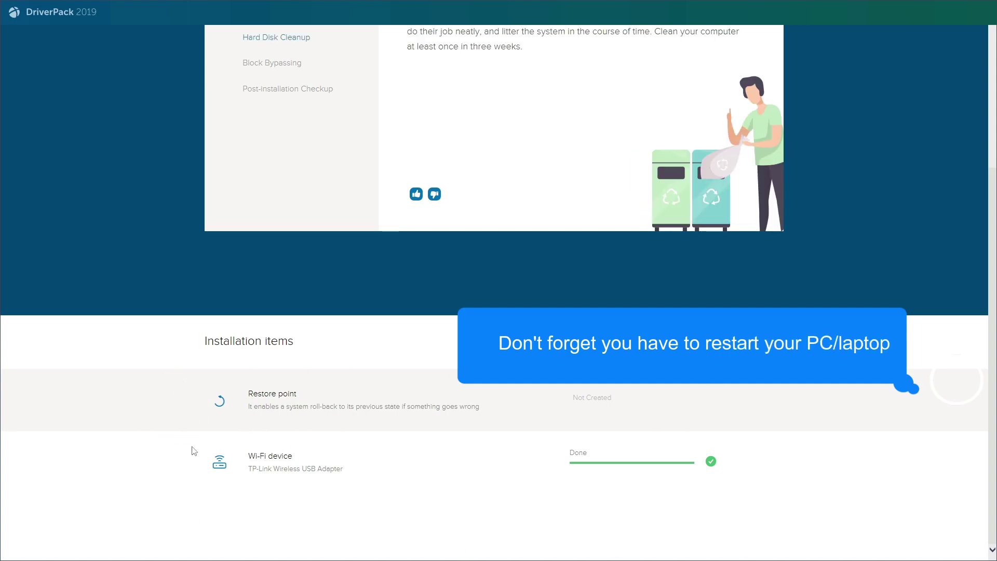
scroll(385, 491, "up", 4)
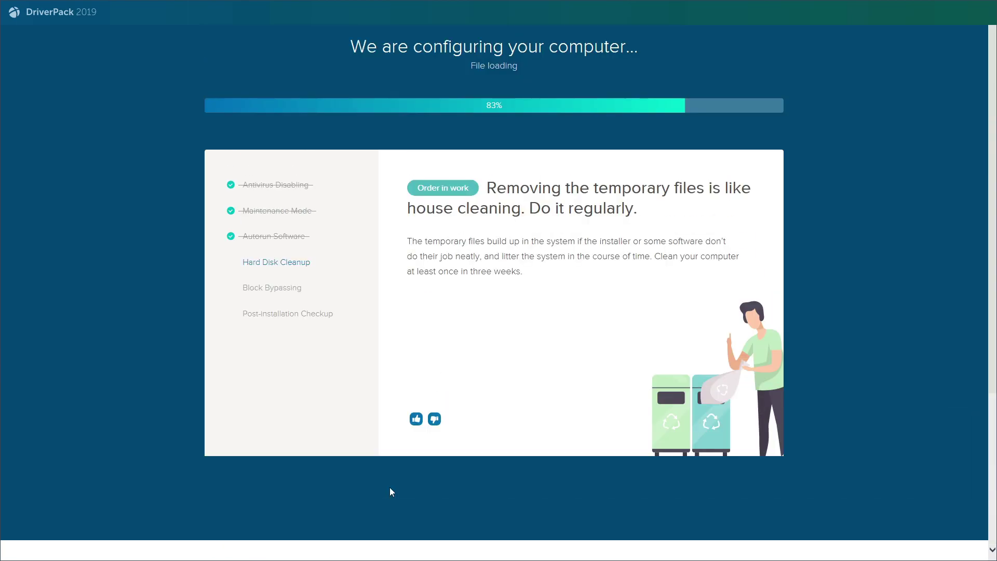
key("super")
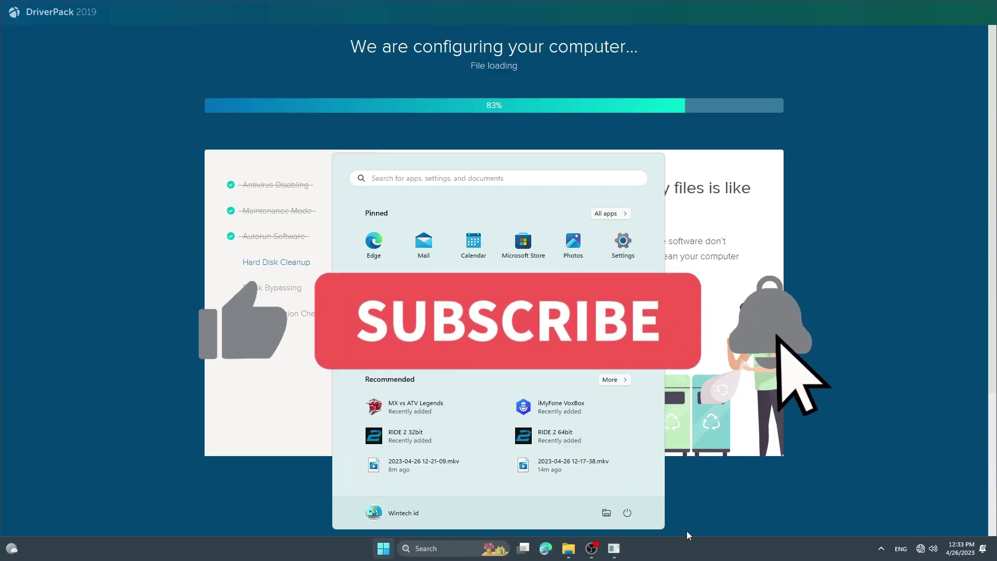
key("super")
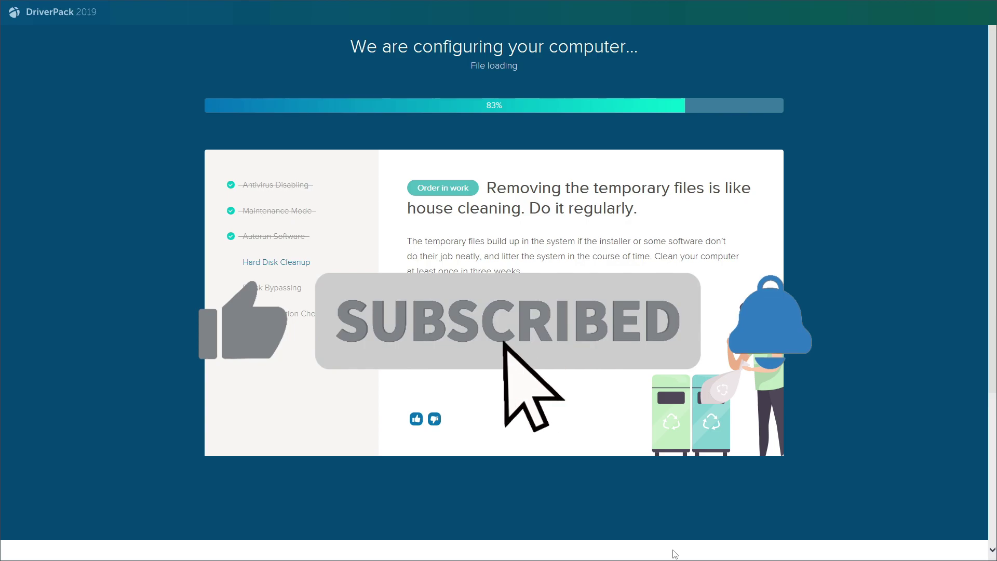
scroll(708, 448, "down", 4)
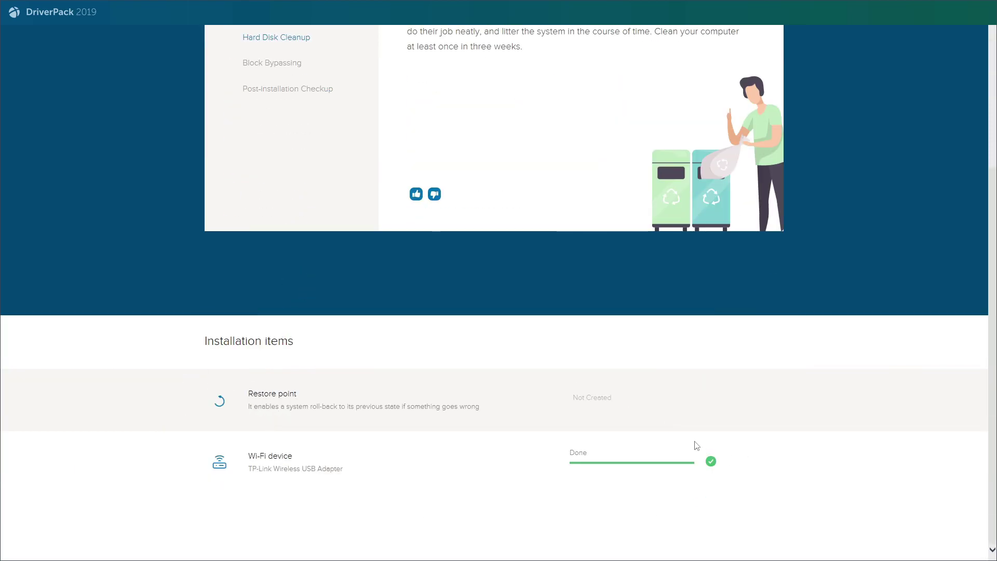